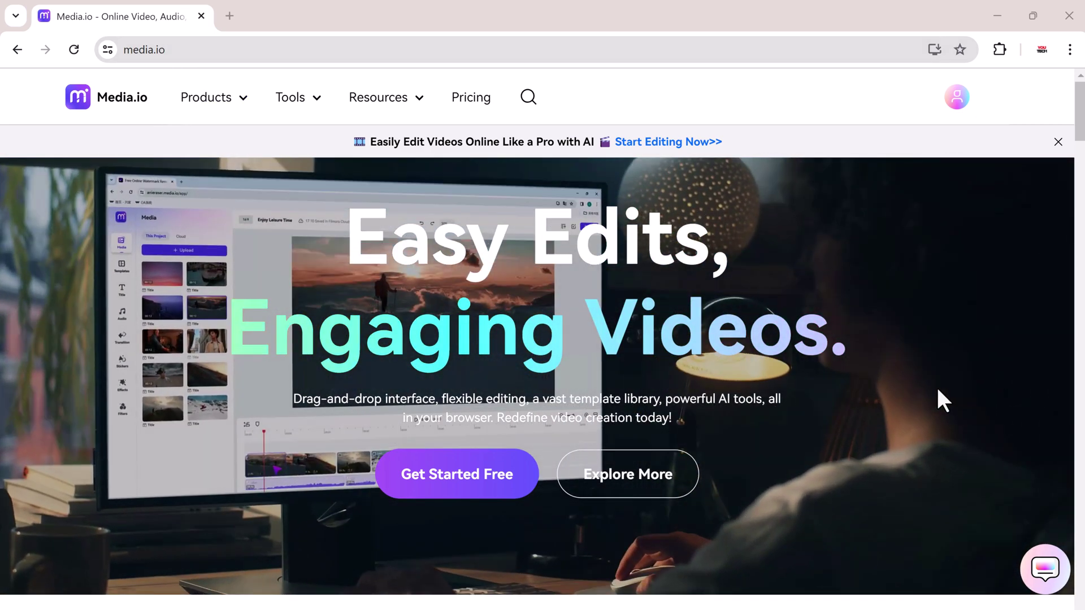
- Browse the Media.io page and launch Media.io Studio with Get Started Free
scroll(951, 391, down, 3)
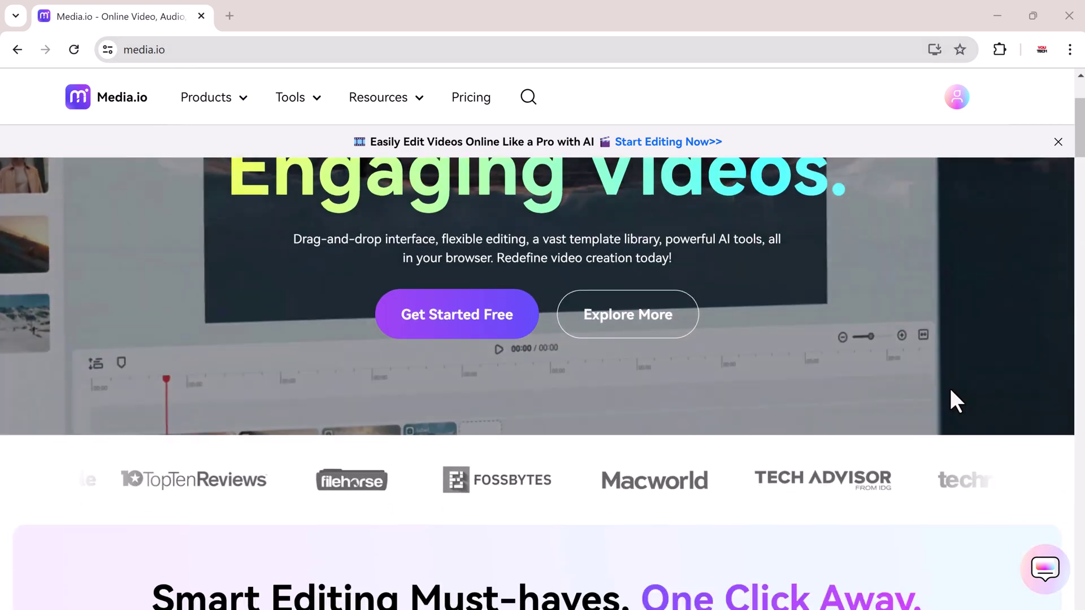
scroll(950, 399, down, 8)
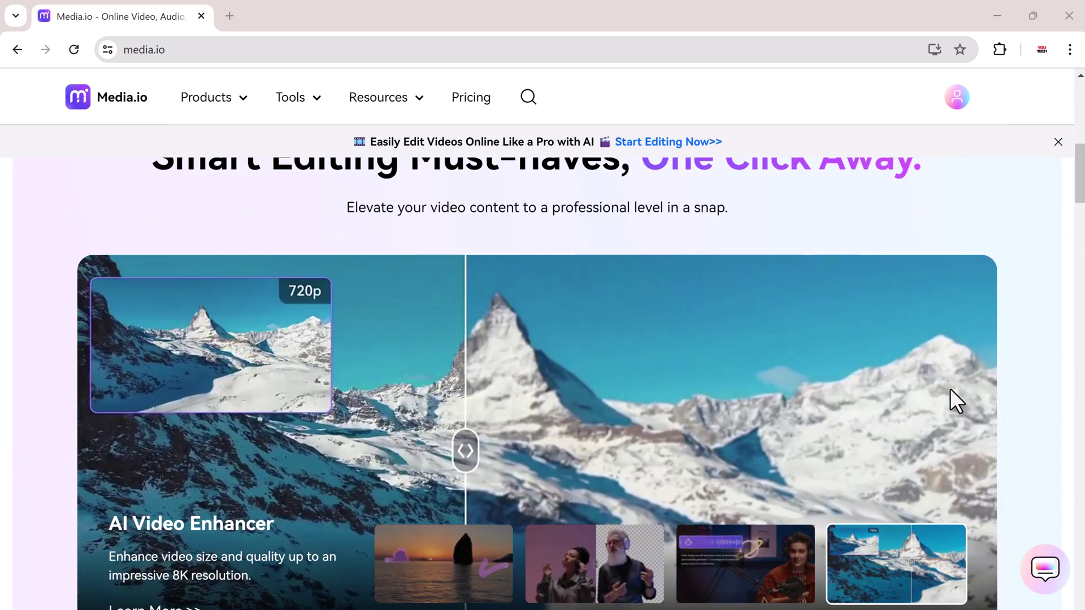
scroll(950, 390, down, 1)
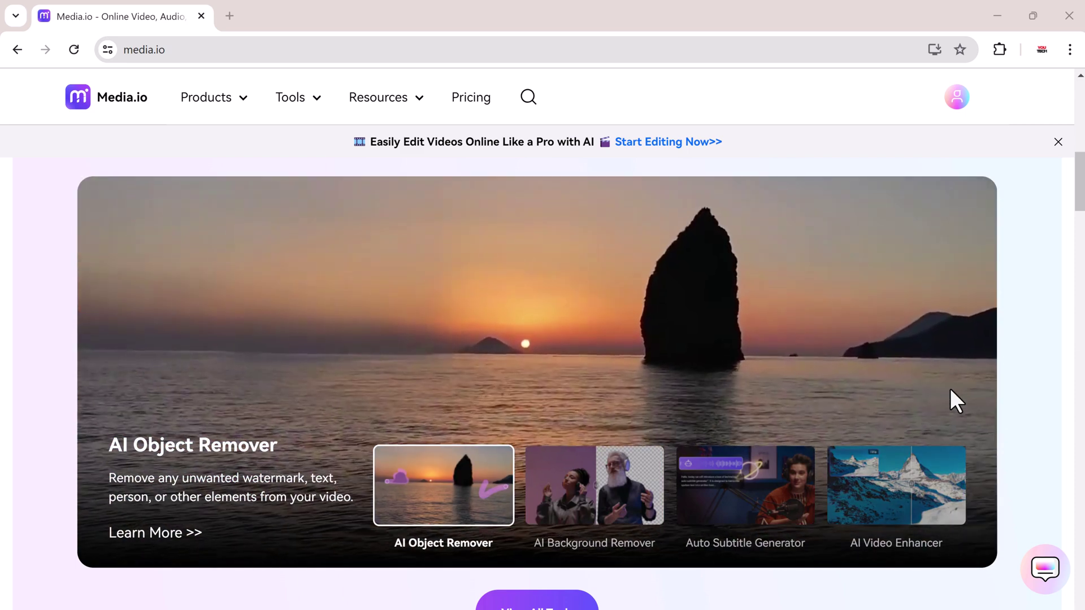
scroll(955, 400, down, 9)
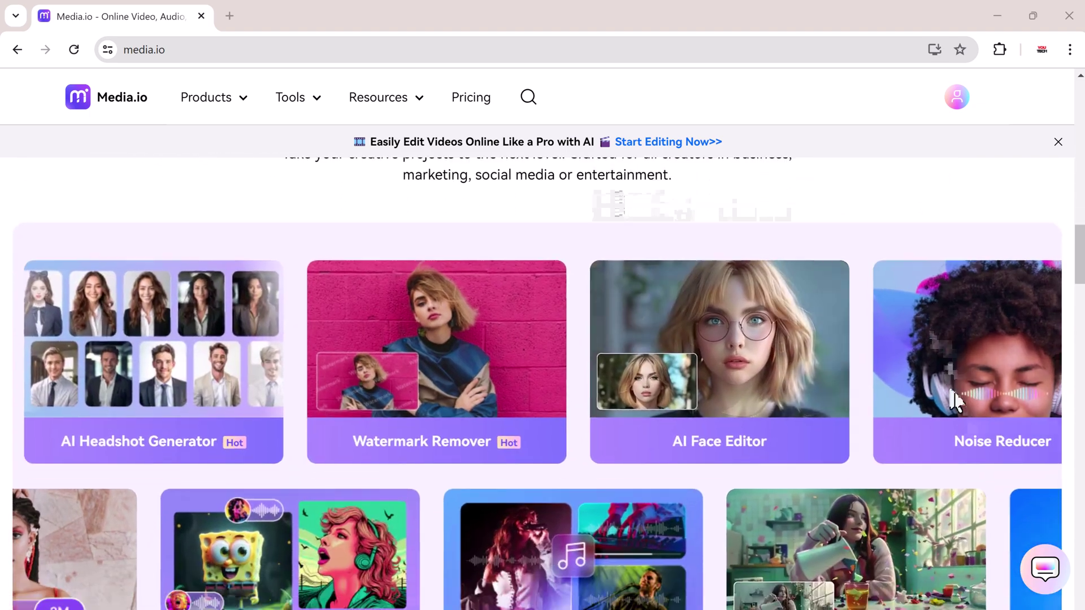
scroll(955, 401, down, 1)
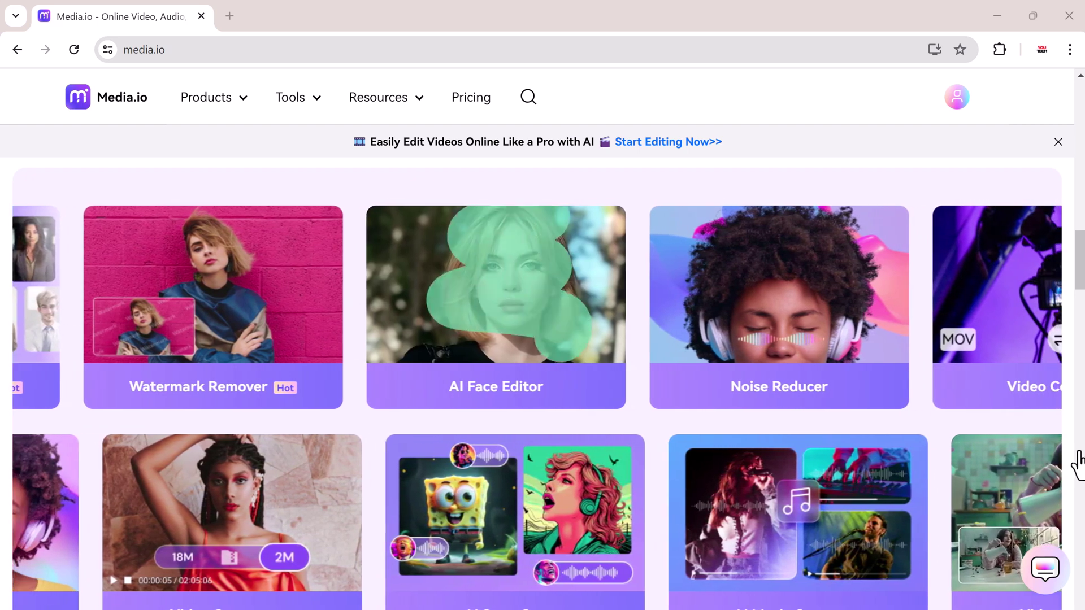
scroll(1077, 462, down, 1)
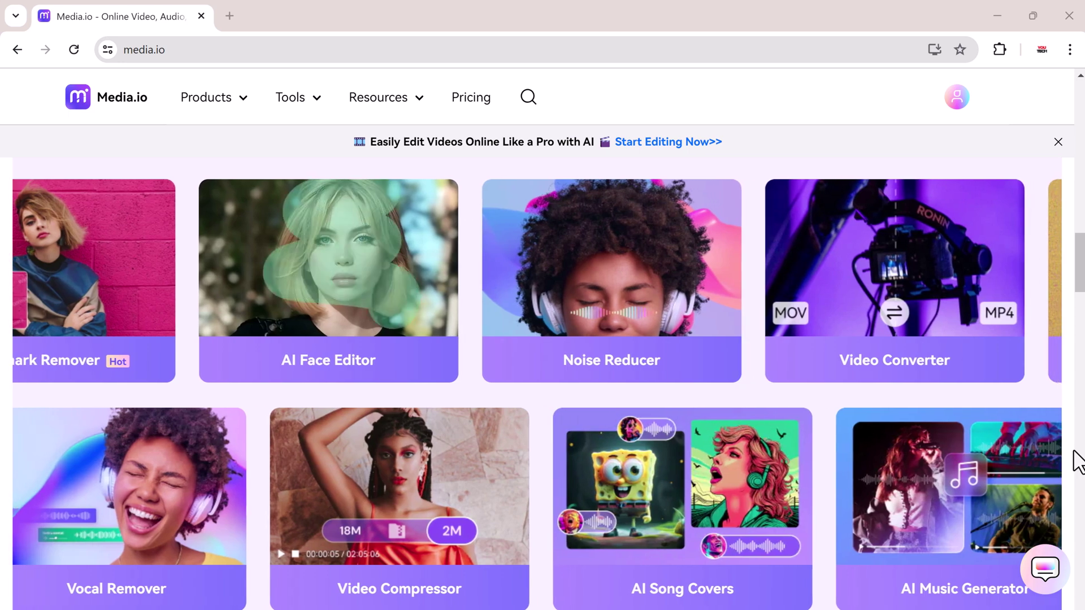
scroll(1077, 462, down, 10)
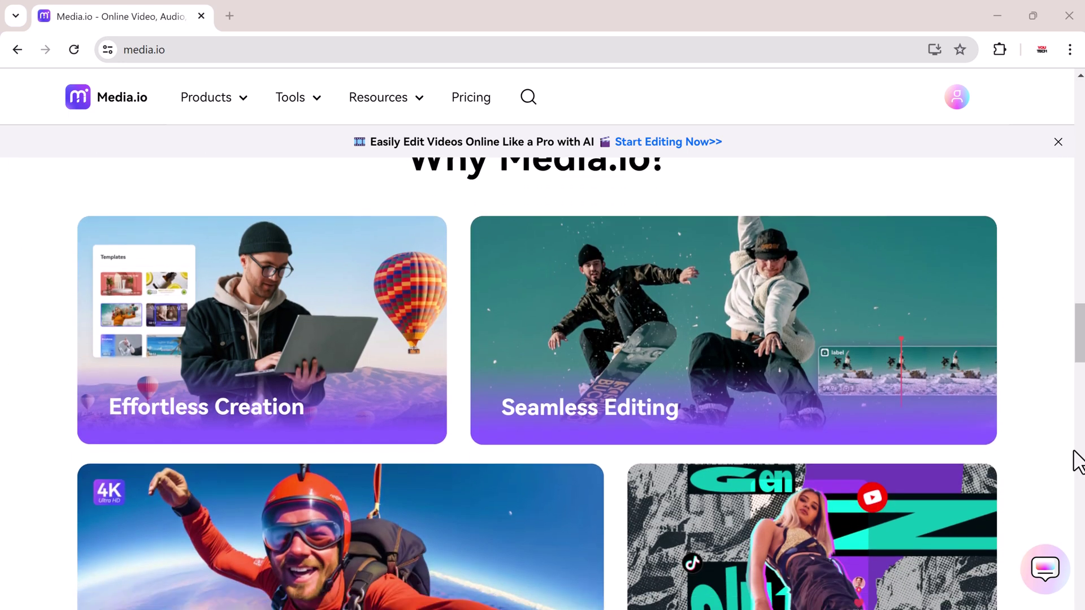
scroll(1077, 462, down, 8)
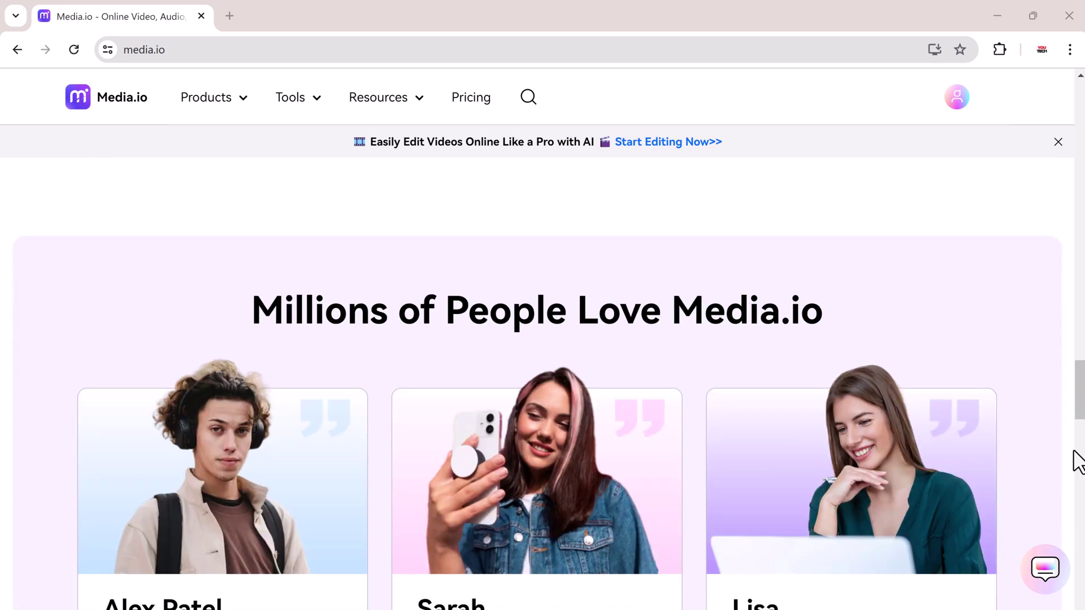
scroll(1077, 462, down, 3)
scroll(957, 418, up, 20)
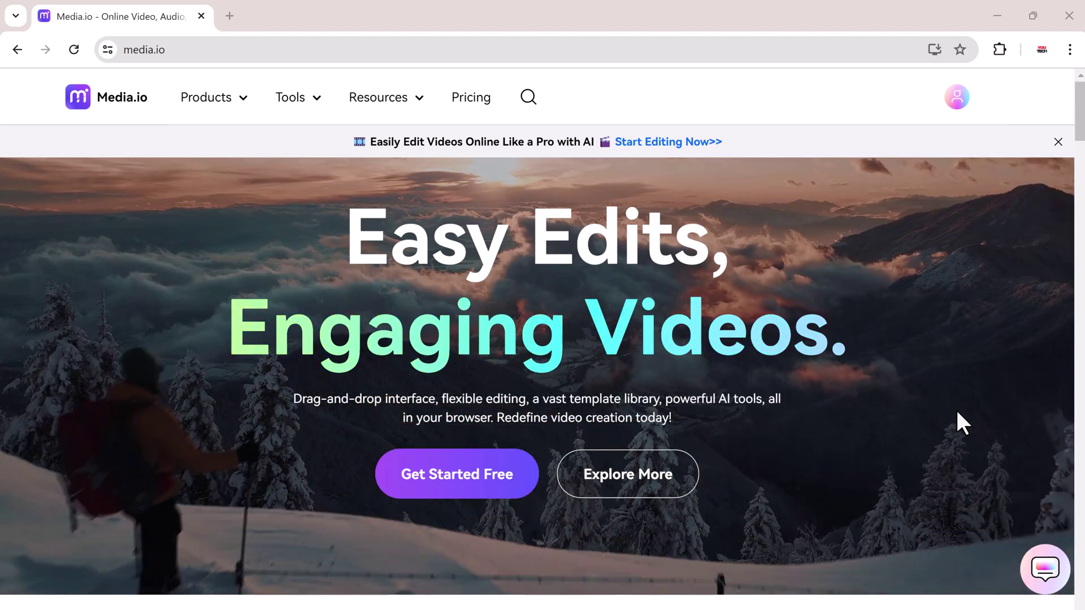
click(427, 487)
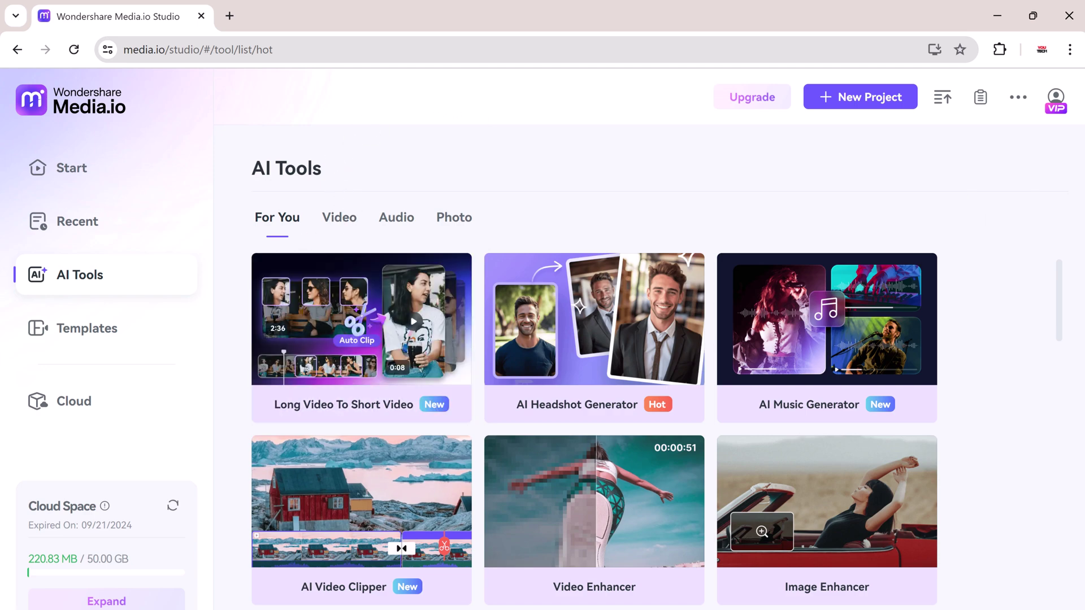
- Browse the AI Tools grid and filter it by Video, Audio, then Photo
scroll(1019, 308, down, 1)
scroll(1018, 307, down, 10)
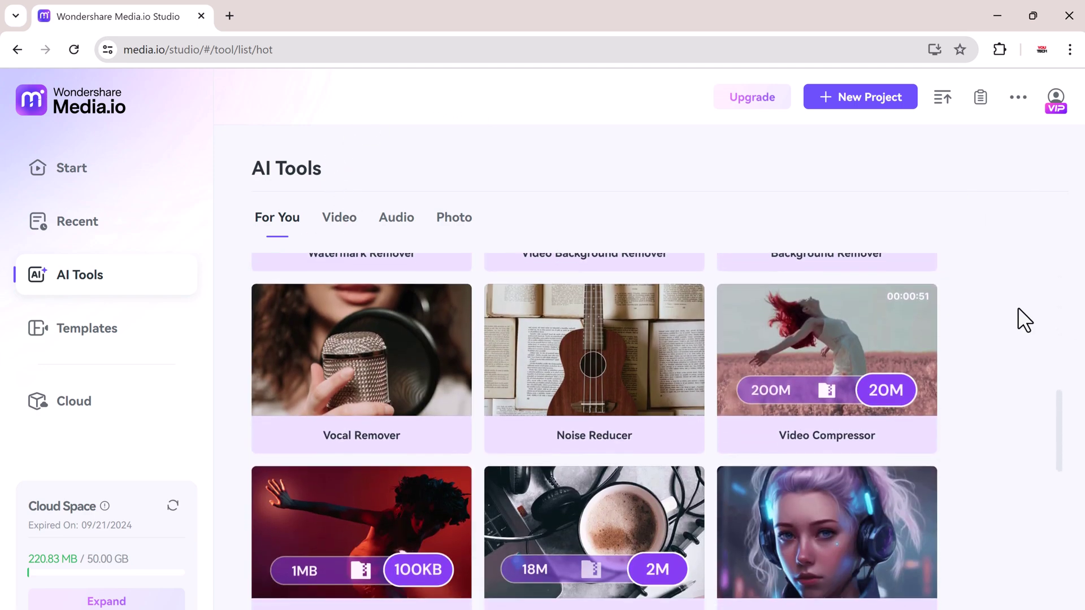
scroll(1019, 307, down, 5)
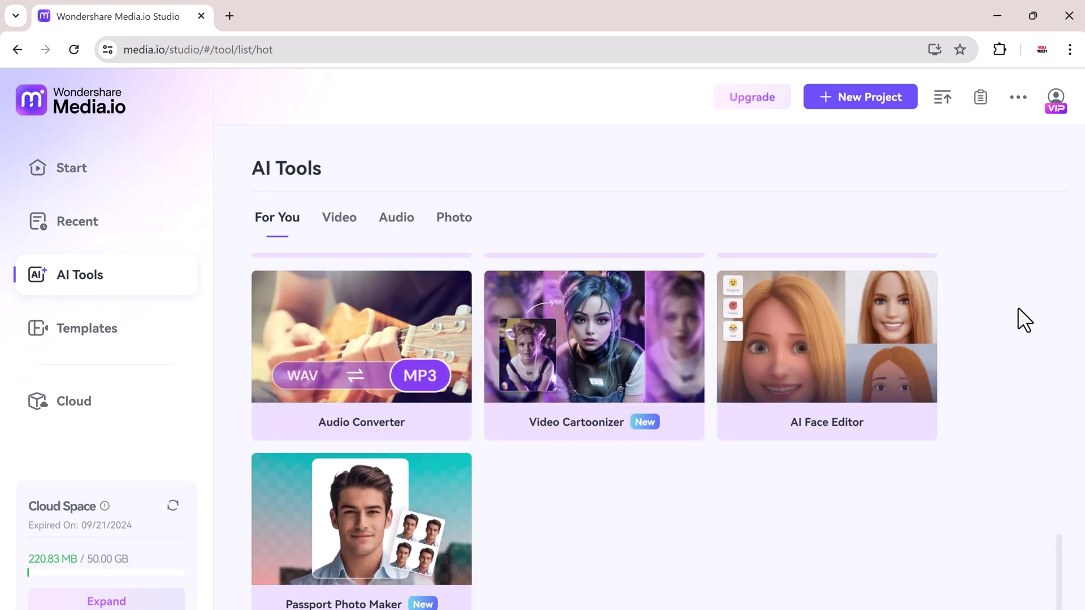
scroll(1018, 307, up, 15)
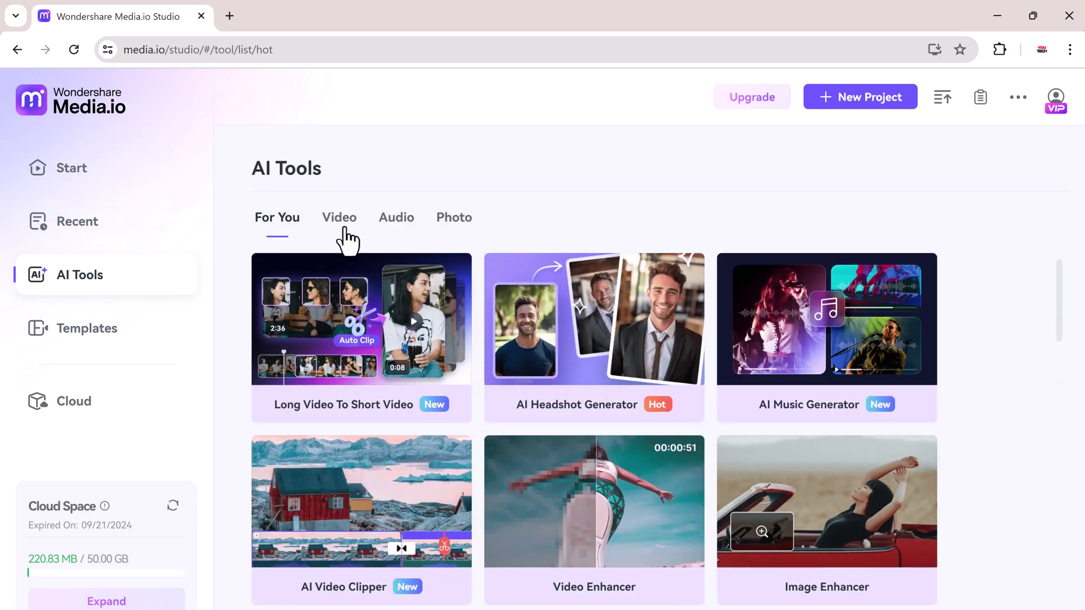
click(340, 232)
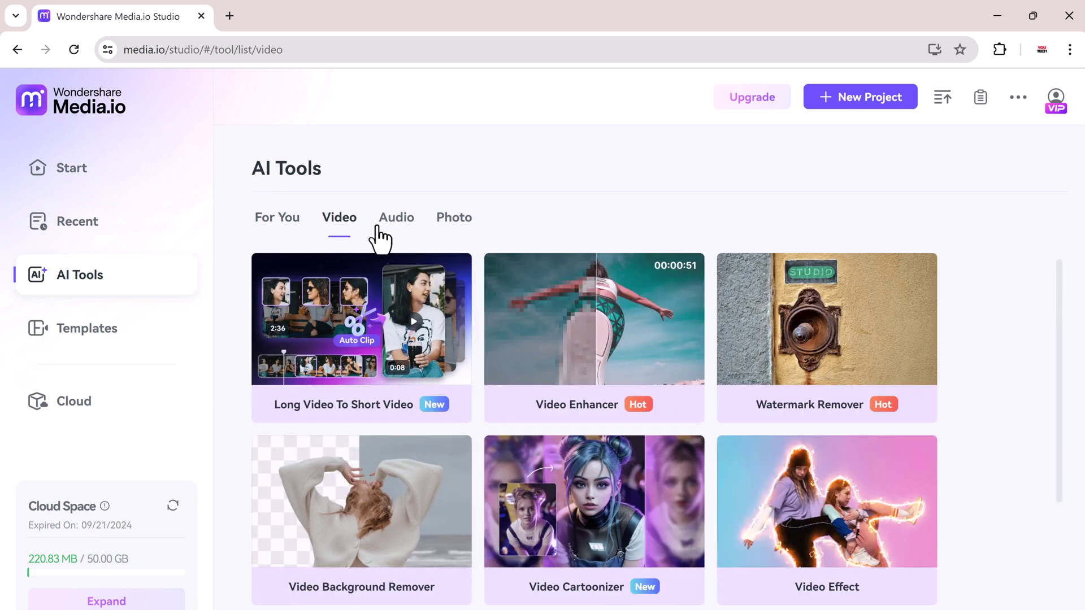
click(392, 226)
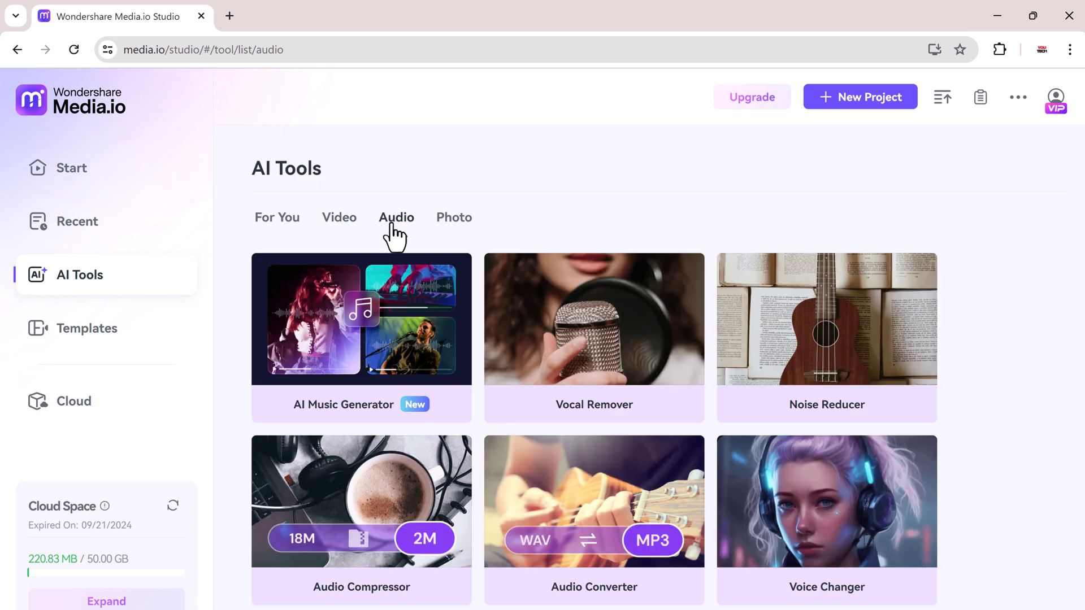
click(441, 225)
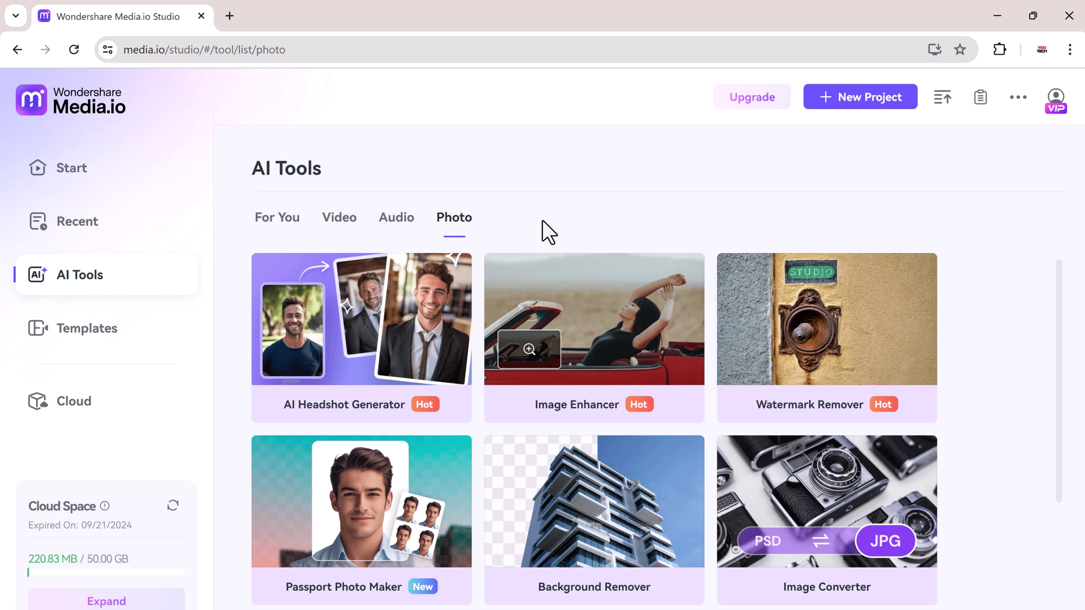
- Open Image Enhancer, then zoom into the blurry girl photo in Photos and close it
click(602, 300)
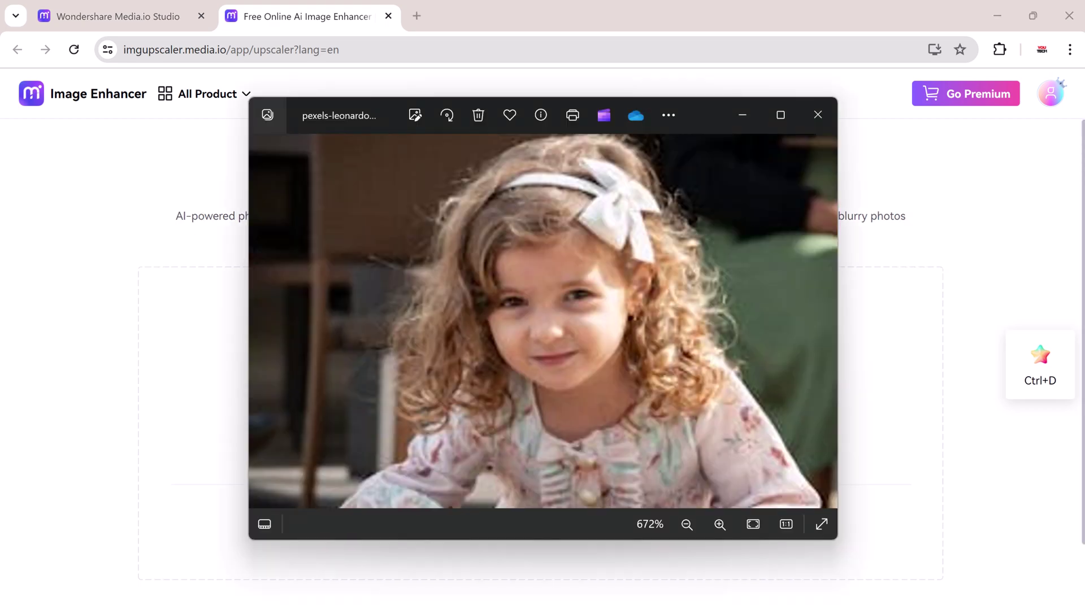
scroll(581, 323, up, 10)
scroll(582, 324, down, 6)
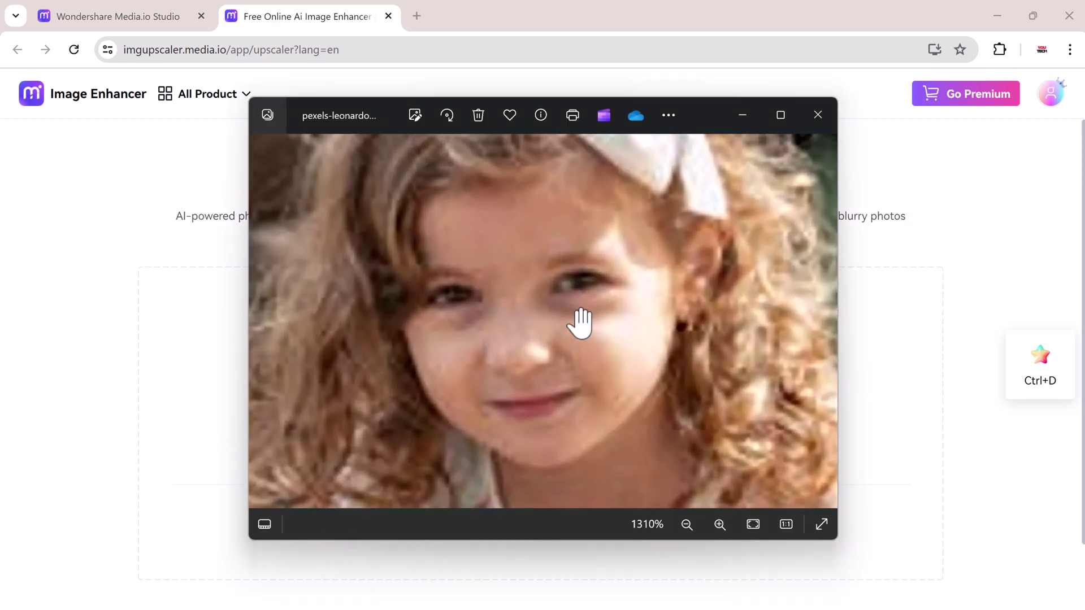
scroll(580, 330, down, 1)
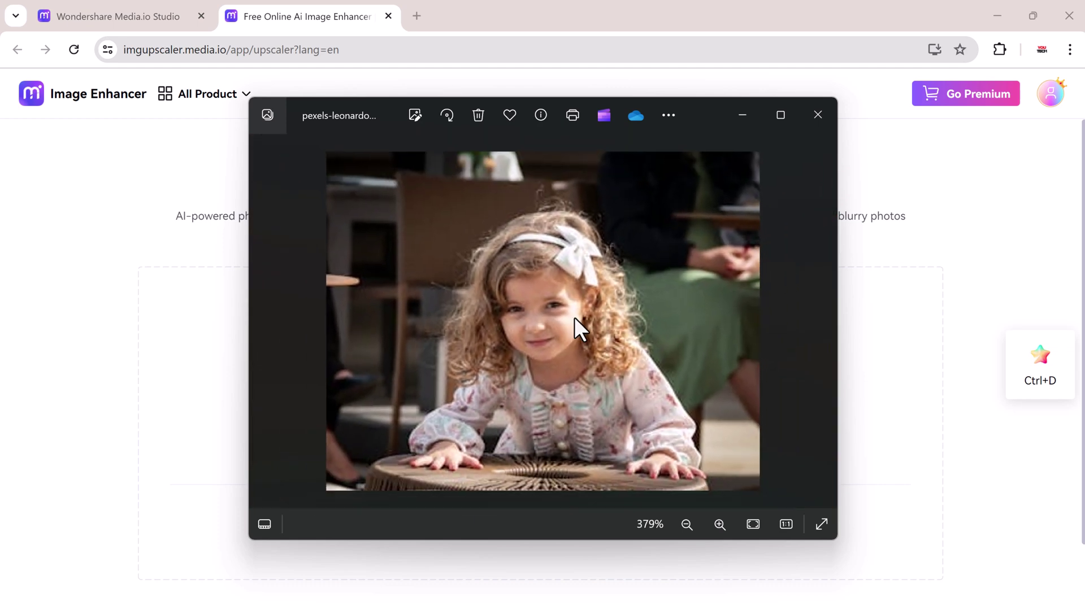
scroll(559, 323, up, 5)
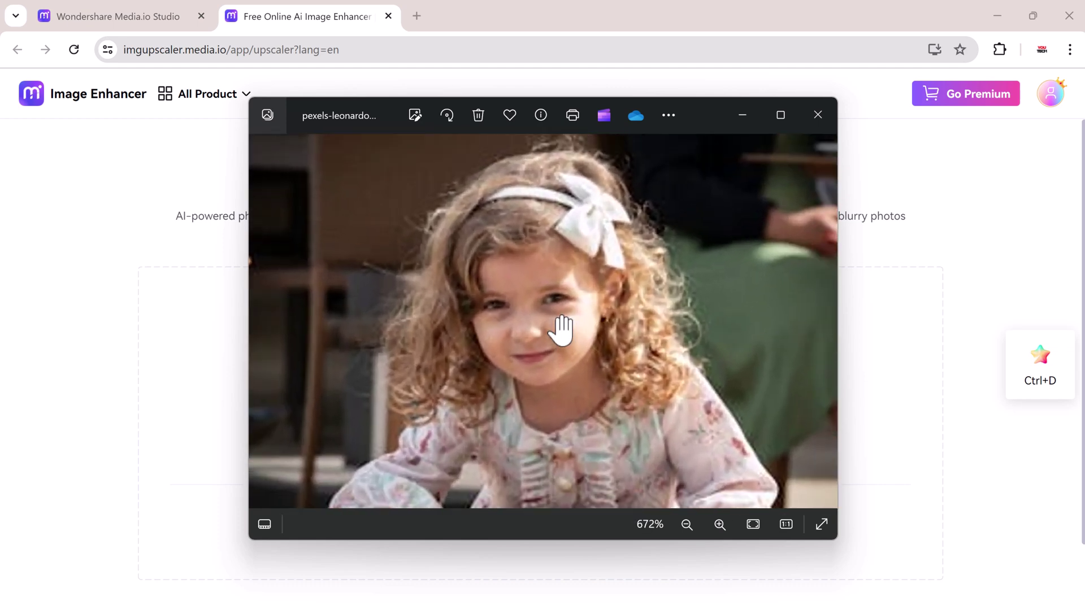
click(817, 115)
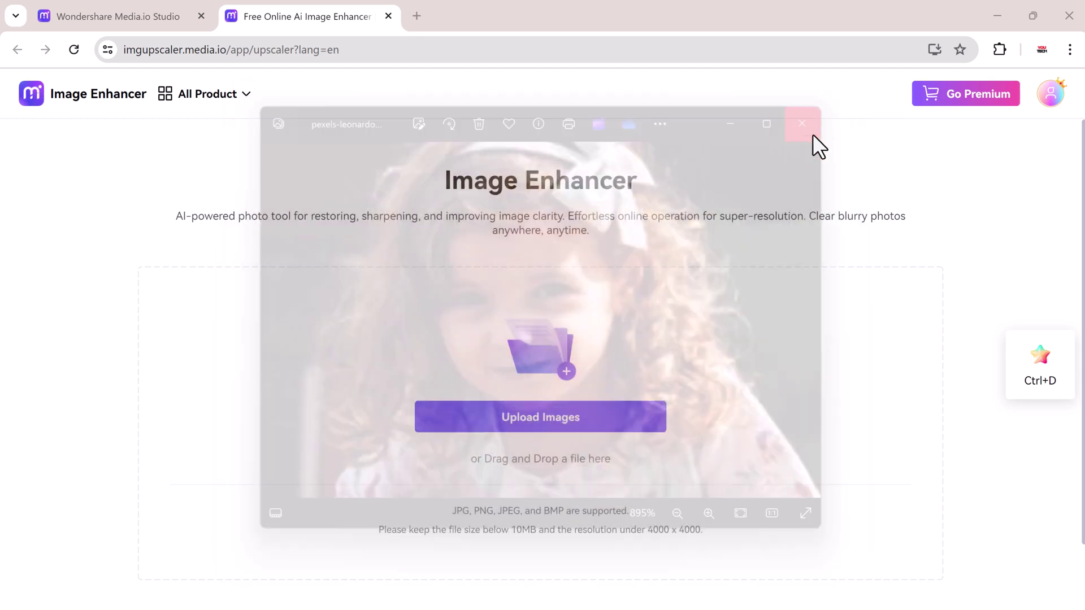
- Upload the girl's 350x274 photo and zoom into its 700x548 px 2X comparison
click(565, 429)
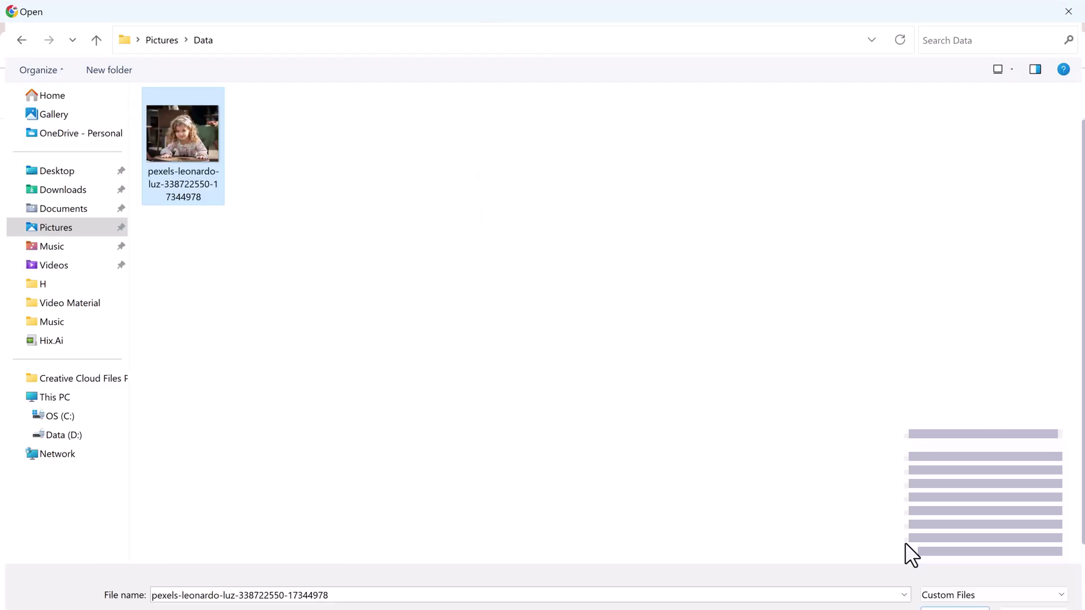
click(955, 601)
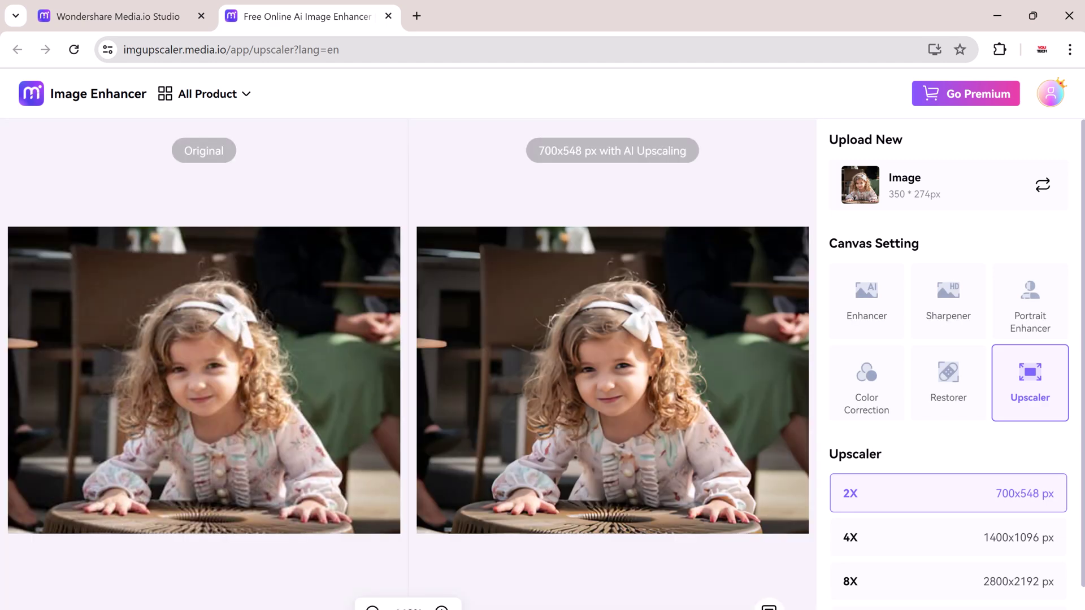
scroll(170, 393, up, 3)
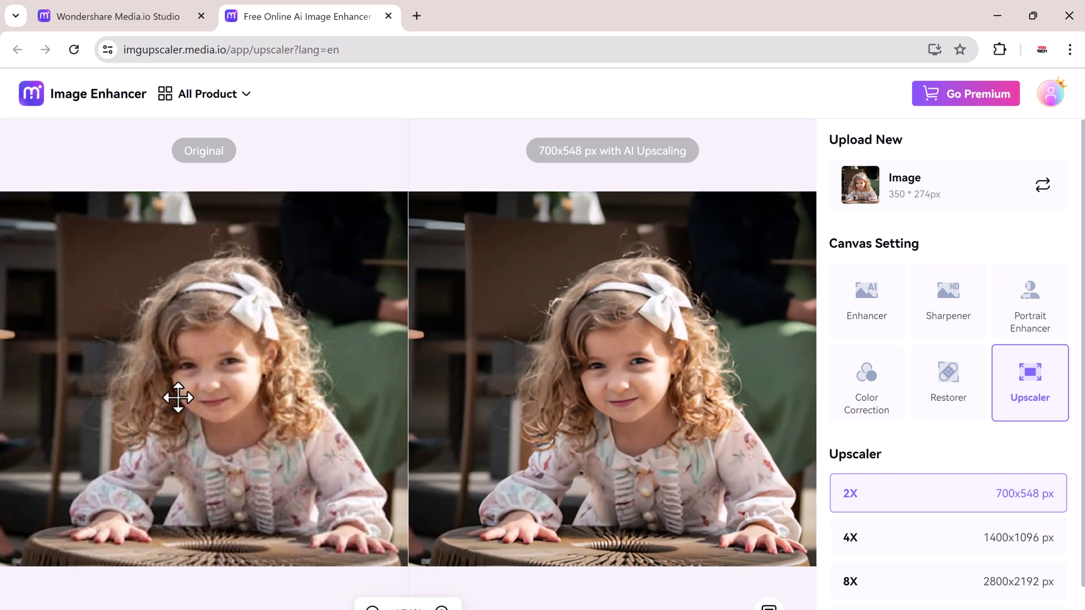
scroll(204, 395, up, 2)
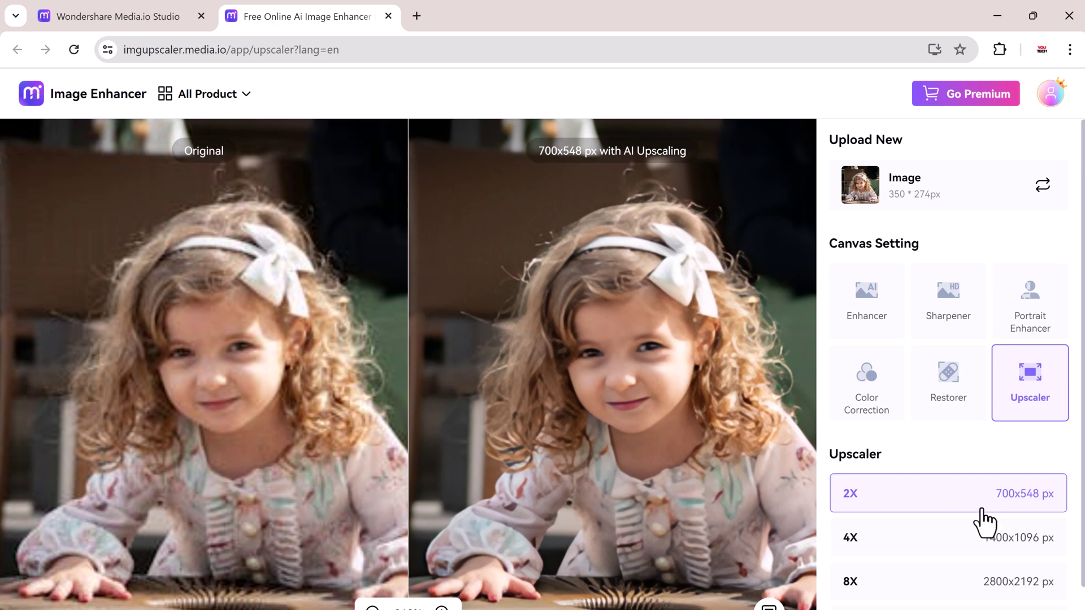
- Try the Customize slider, then upscale the girl's photo at 4X to 1400x1096 px
click(930, 547)
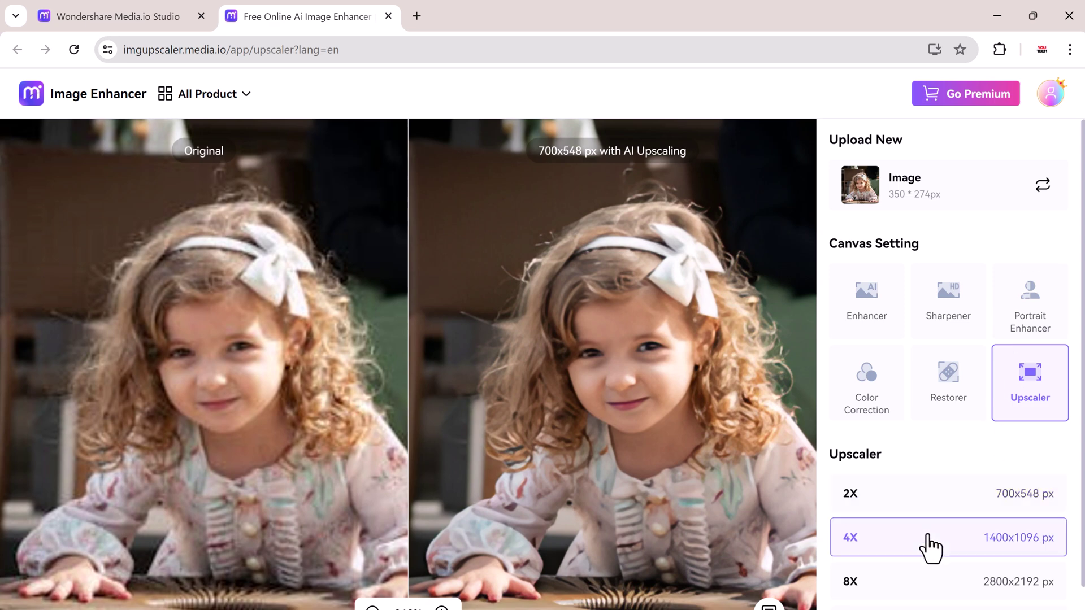
scroll(930, 547, down, 1)
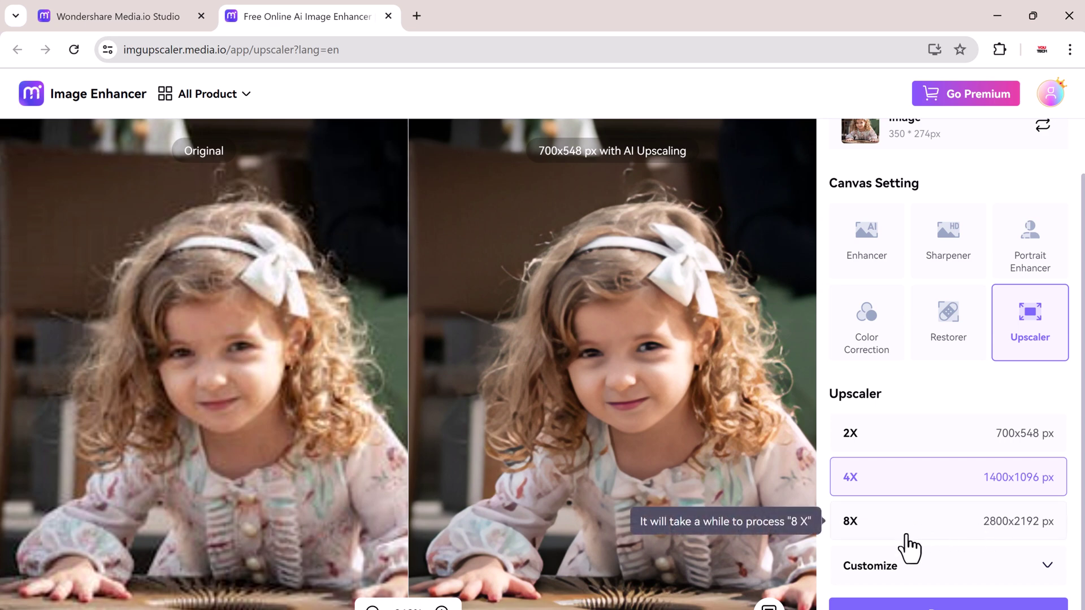
click(1044, 574)
scroll(1044, 574, down, 1)
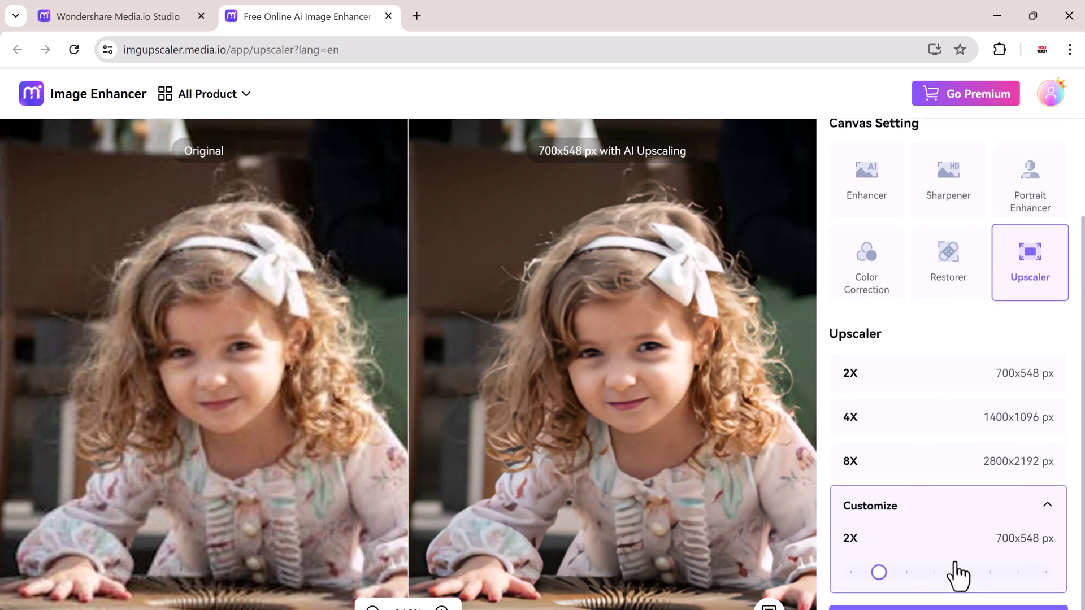
drag(873, 562, 1046, 564)
click(927, 418)
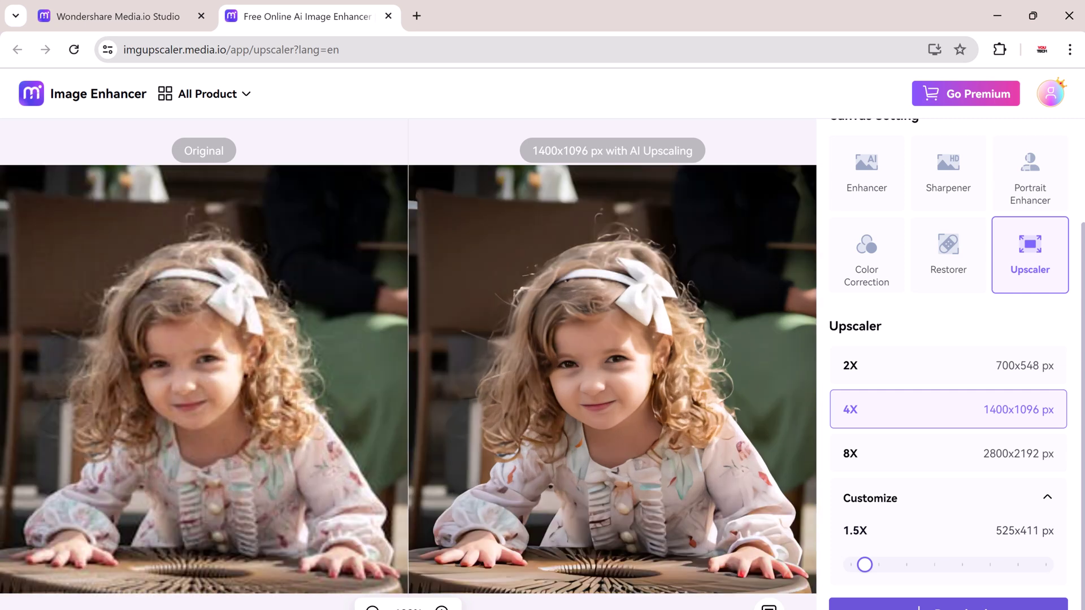
- Download the 1400x1096 px result without watermark as a 1,816 KB JPG
click(948, 603)
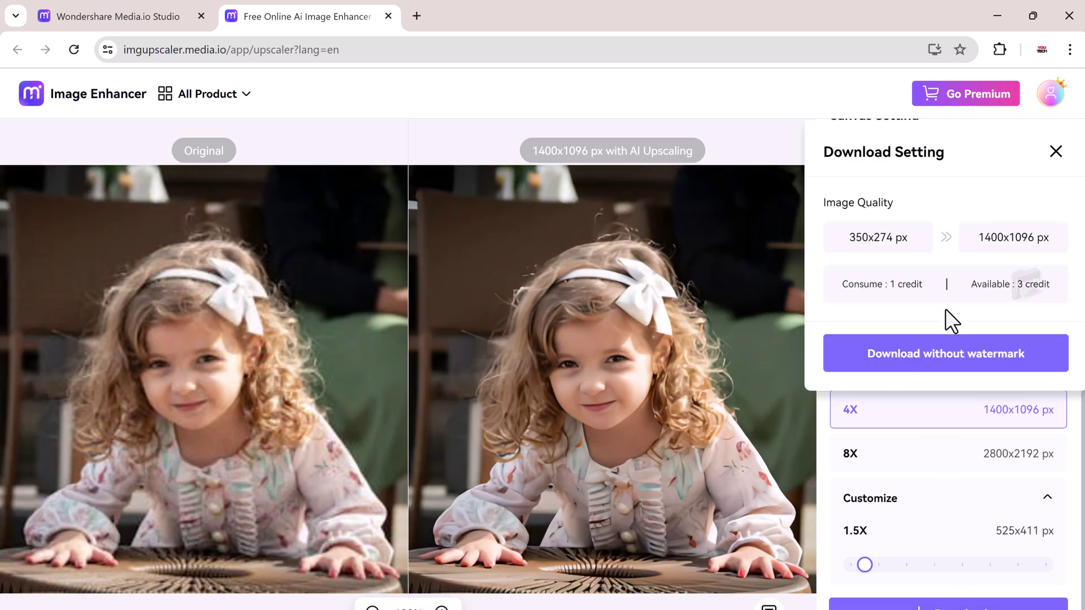
click(952, 363)
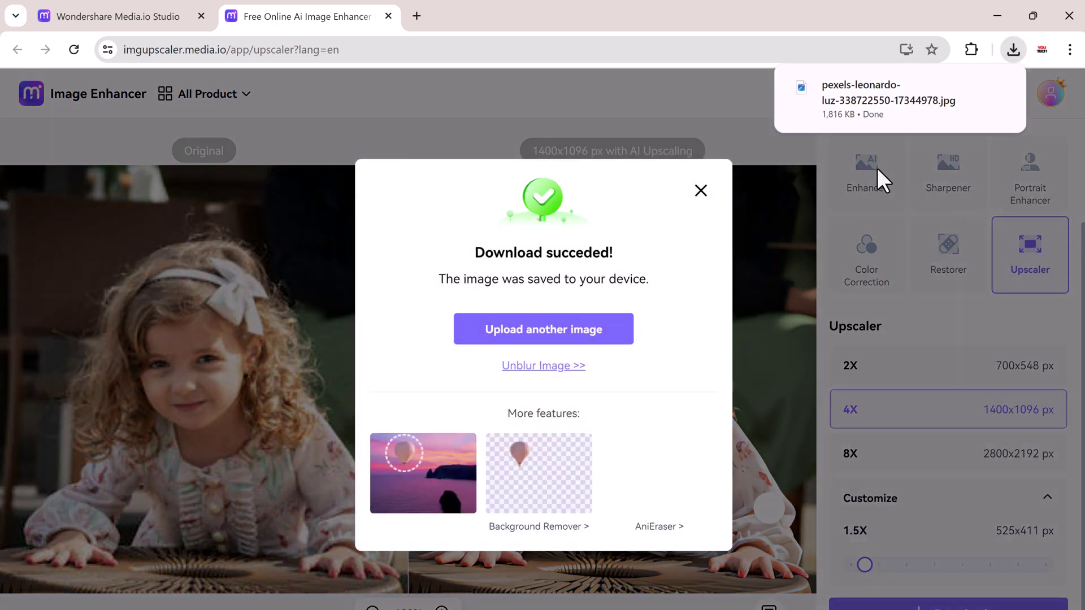
- Dismiss the download message and zoom through the 4X girl result in Photos before closing it
click(699, 192)
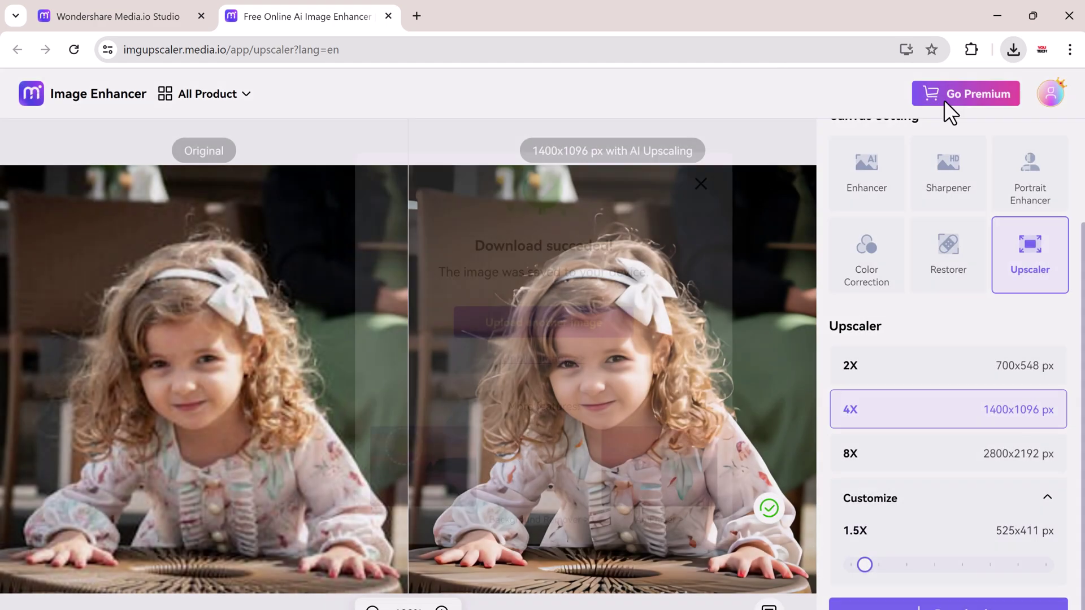
scroll(602, 336, up, 4)
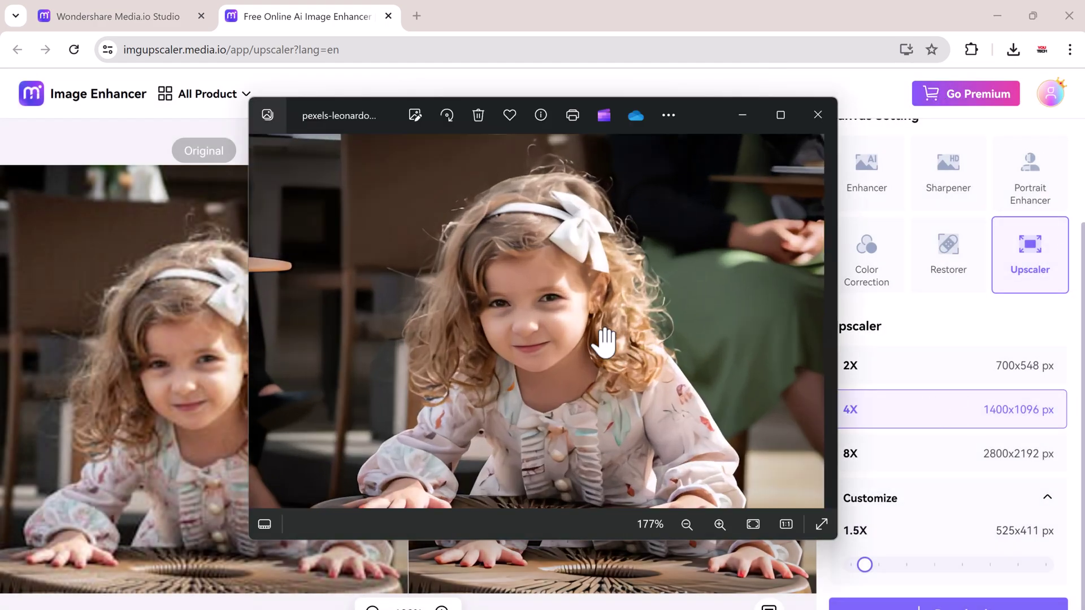
scroll(601, 331, down, 4)
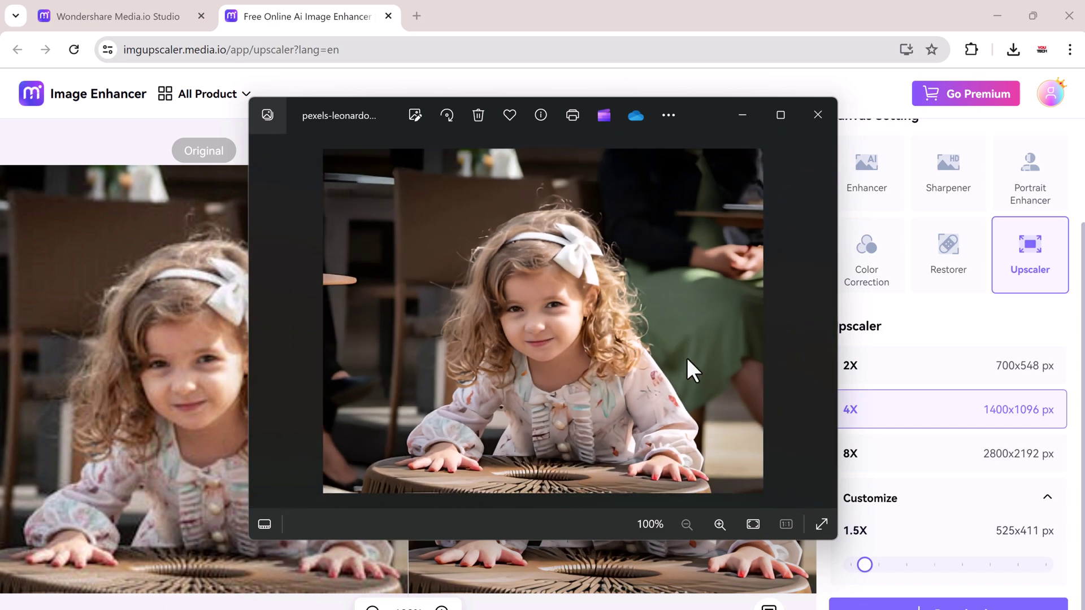
click(819, 117)
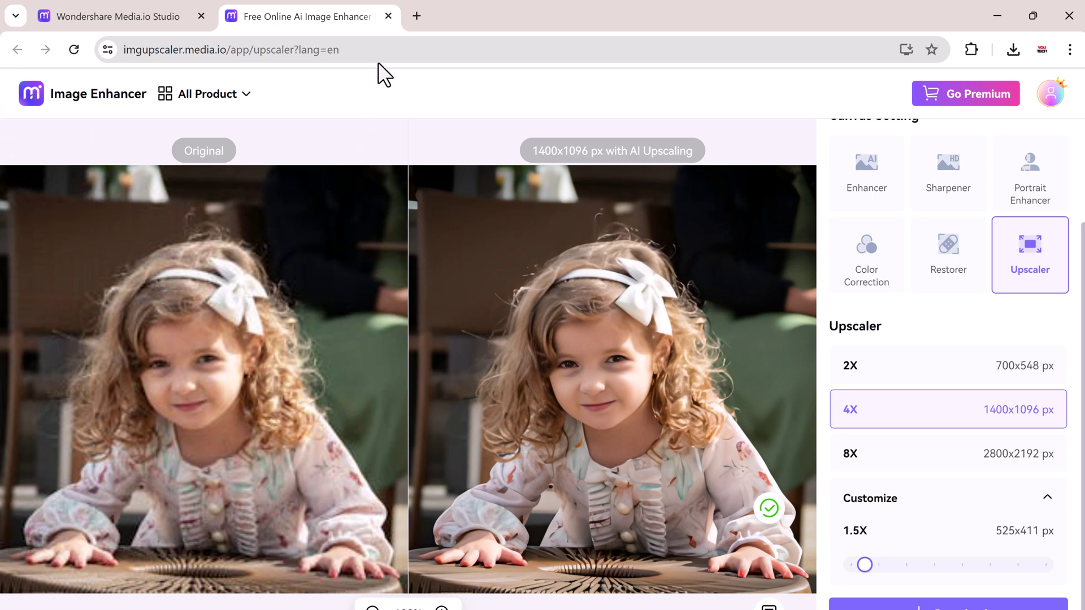
- Reset the enhancer to its upload page and preview the woman-with-book photo in Photos
key(ctrl+w)
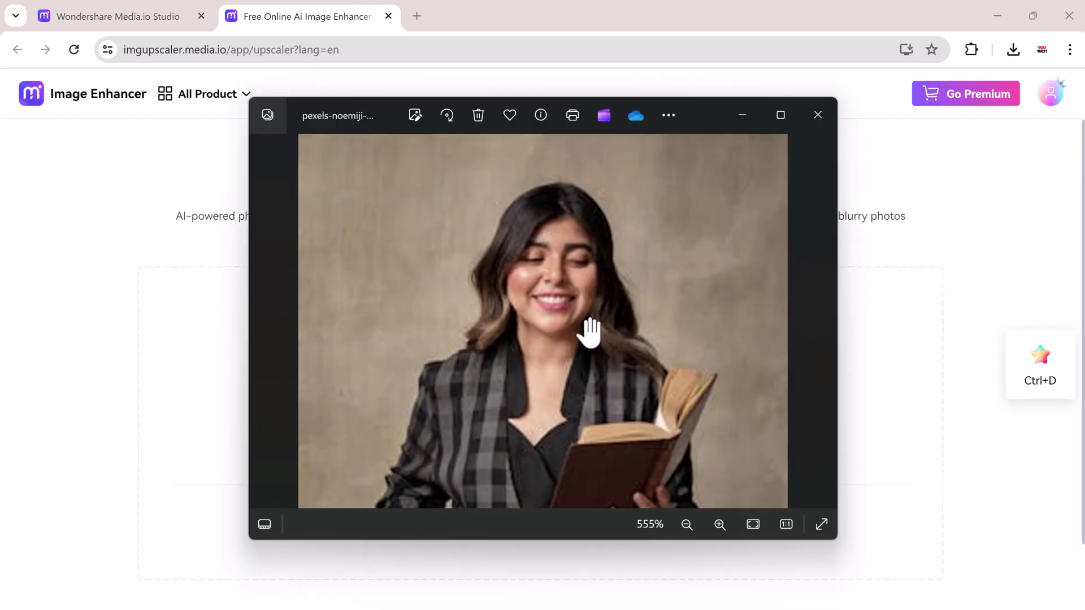
scroll(588, 332, down, 5)
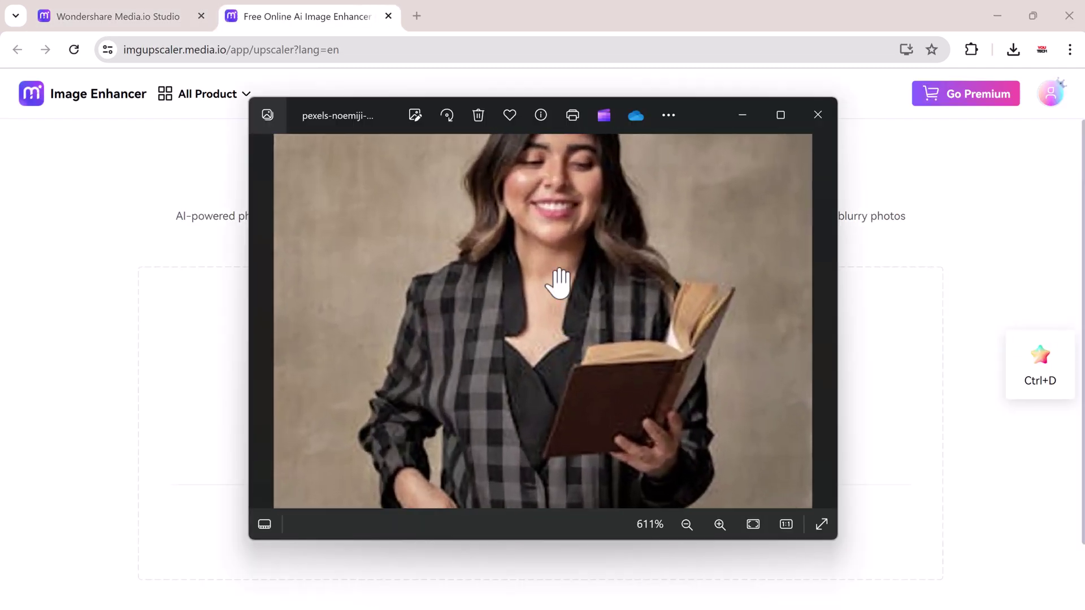
scroll(559, 282, up, 5)
scroll(576, 279, down, 1)
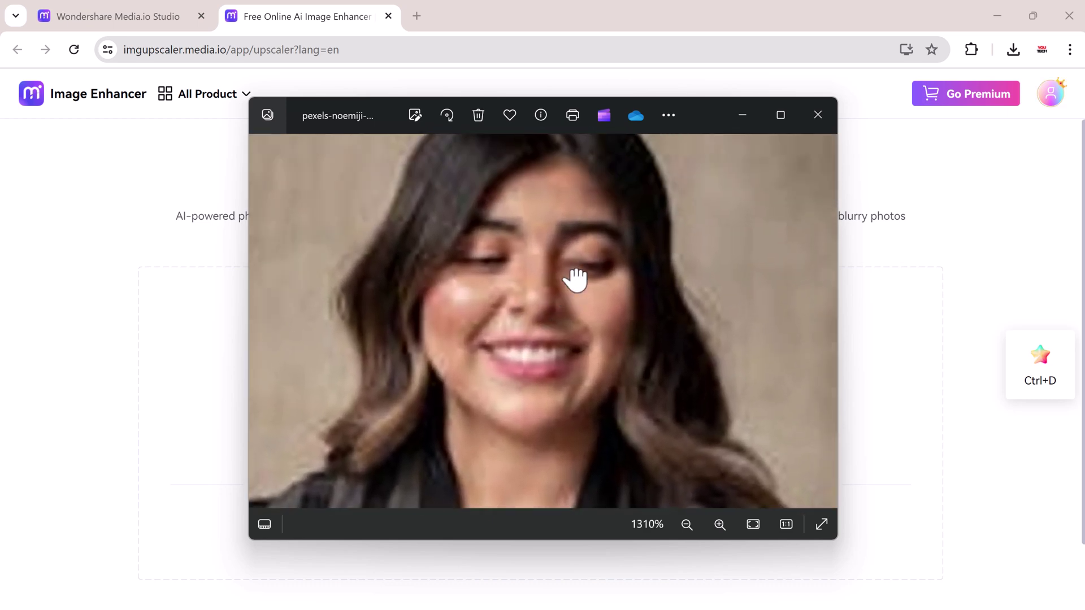
click(743, 114)
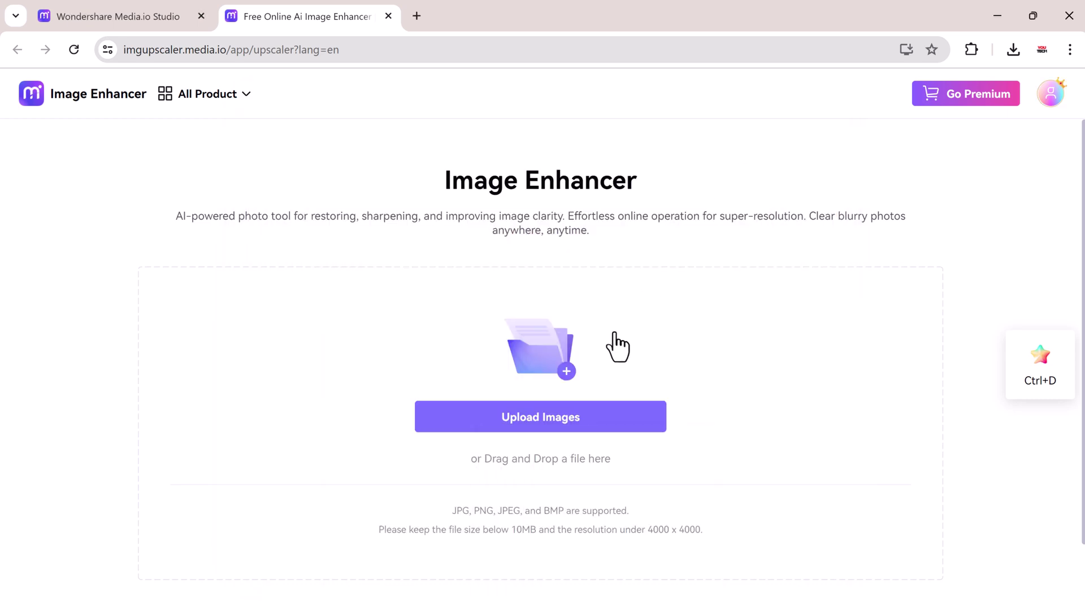
click(581, 418)
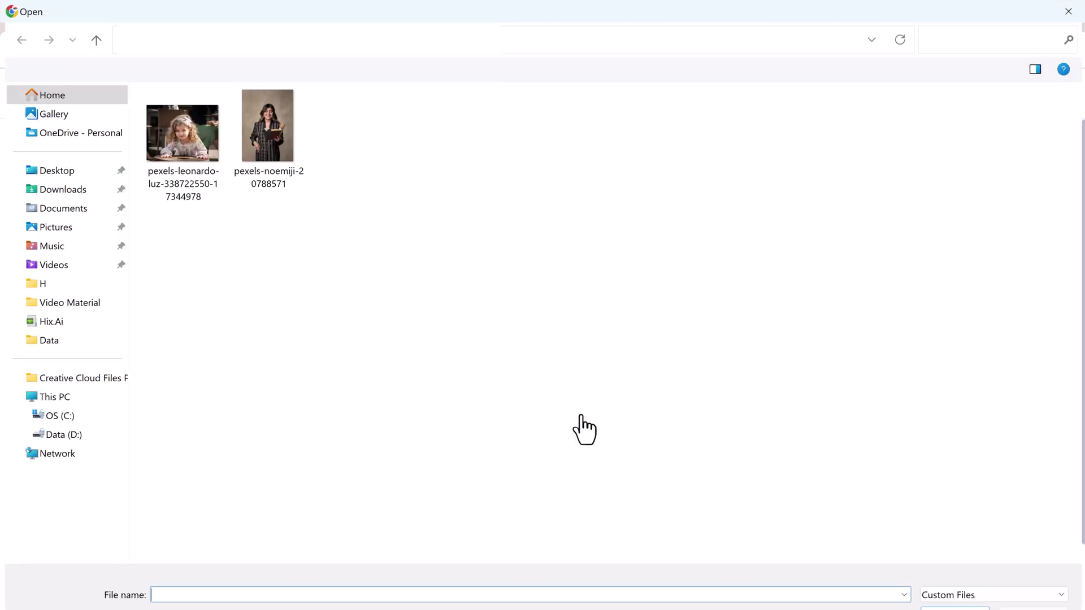
click(269, 135)
double_click(267, 130)
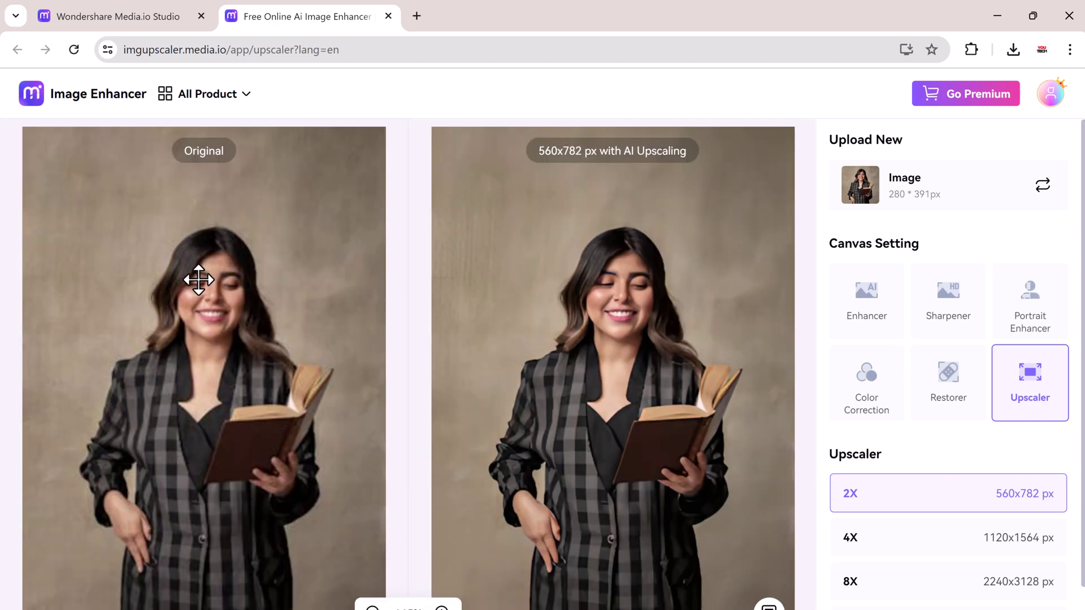
- Choose 8X (2240x3128 px) for the woman-with-book photo and run the upscale
scroll(193, 281, up, 3)
scroll(217, 289, up, 2)
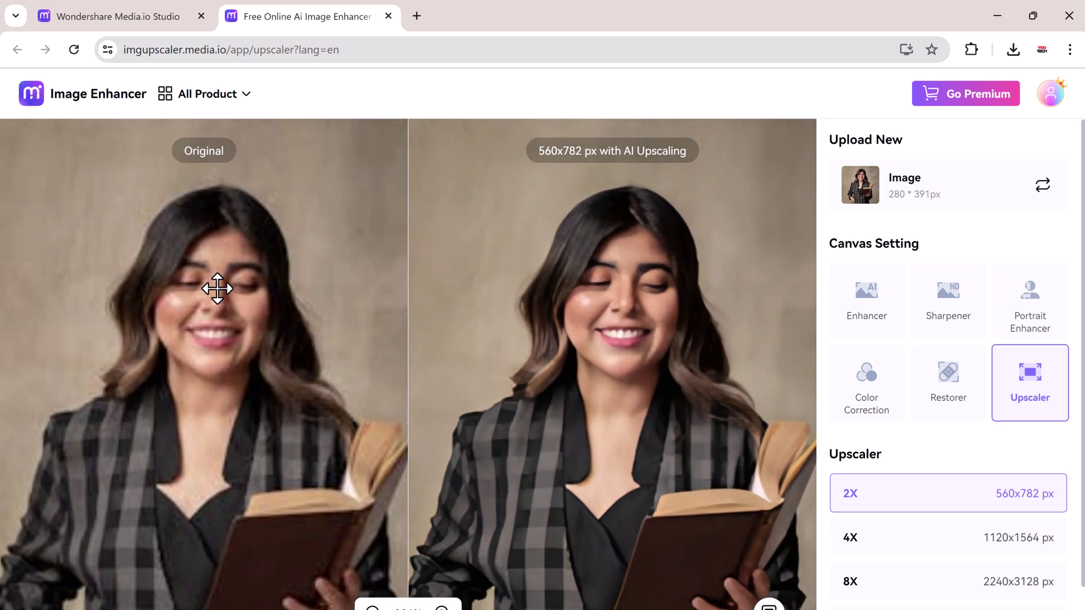
click(970, 535)
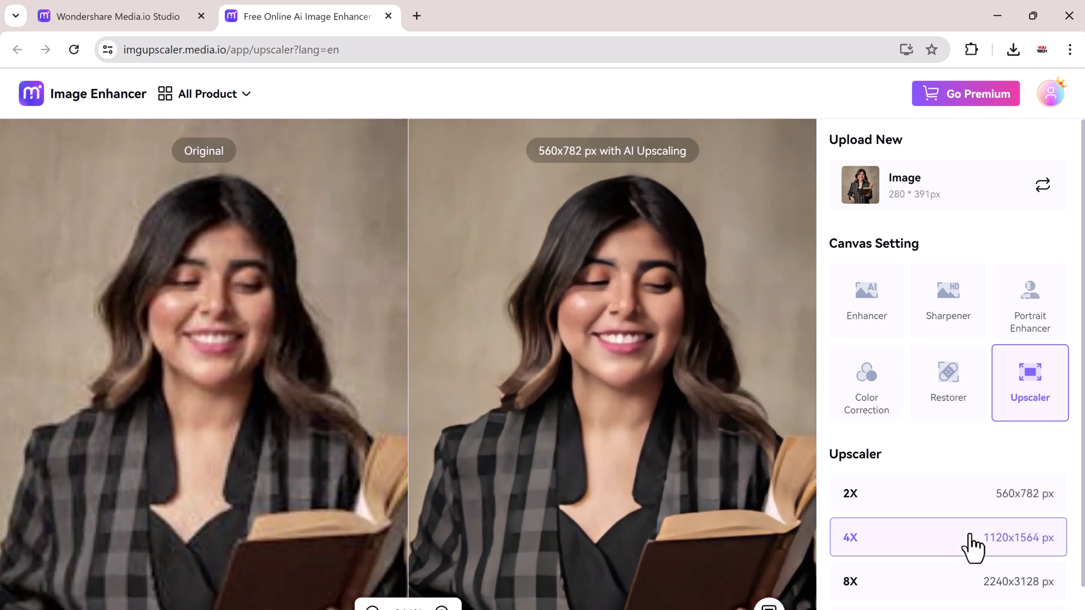
click(946, 582)
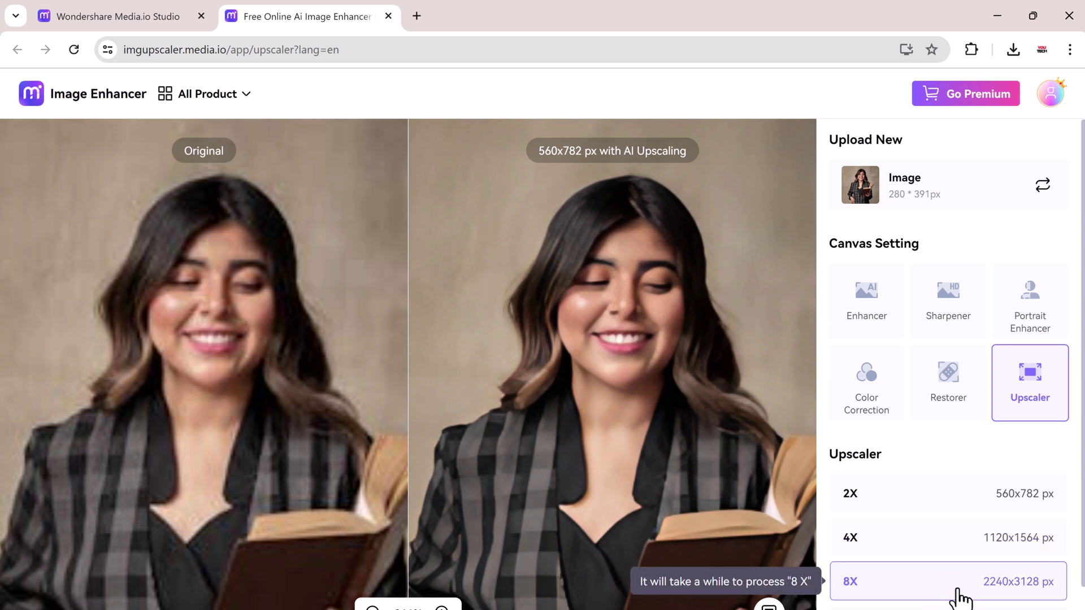
scroll(1045, 460, down, 1)
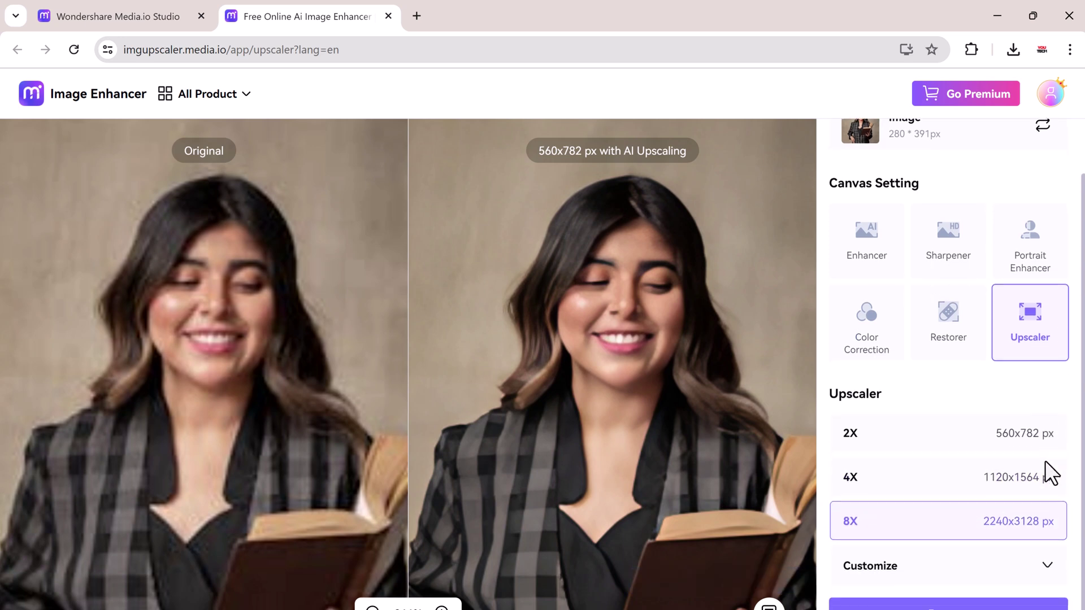
click(1045, 605)
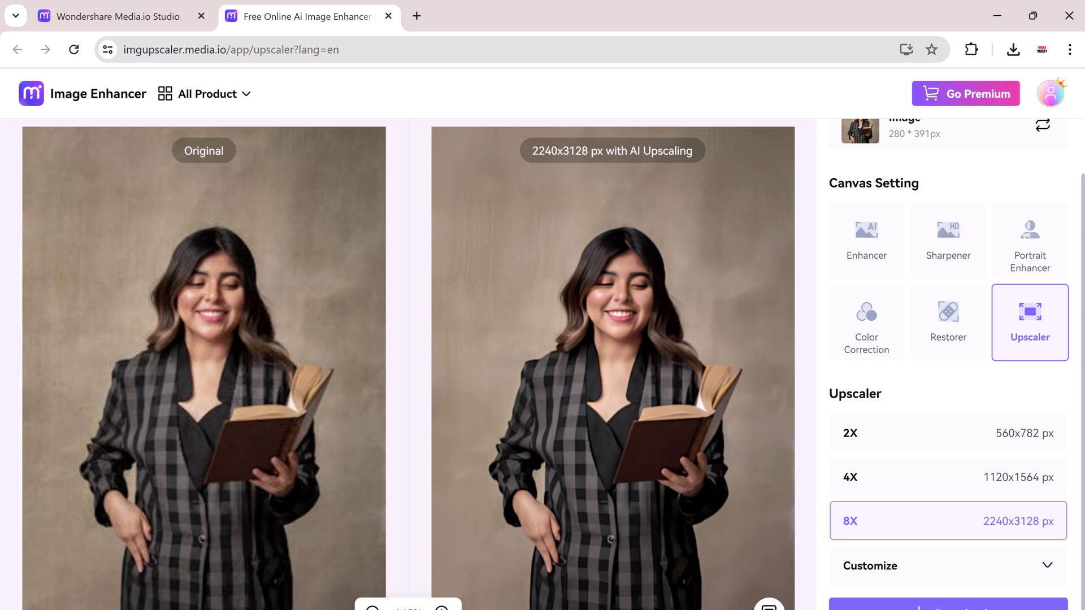
scroll(901, 116, up, 1)
scroll(681, 276, up, 2)
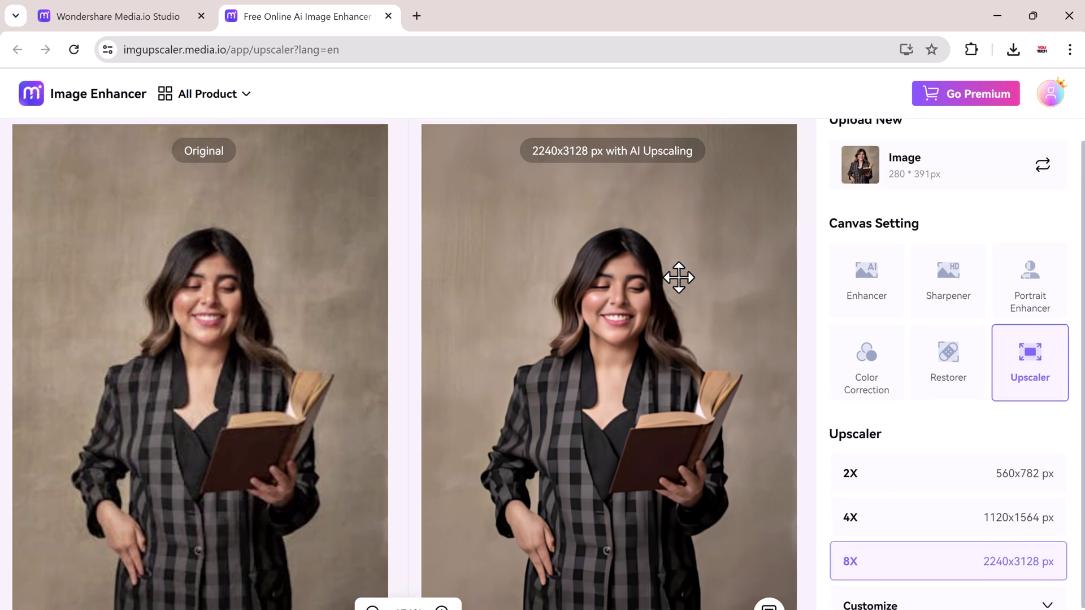
scroll(1052, 559, down, 1)
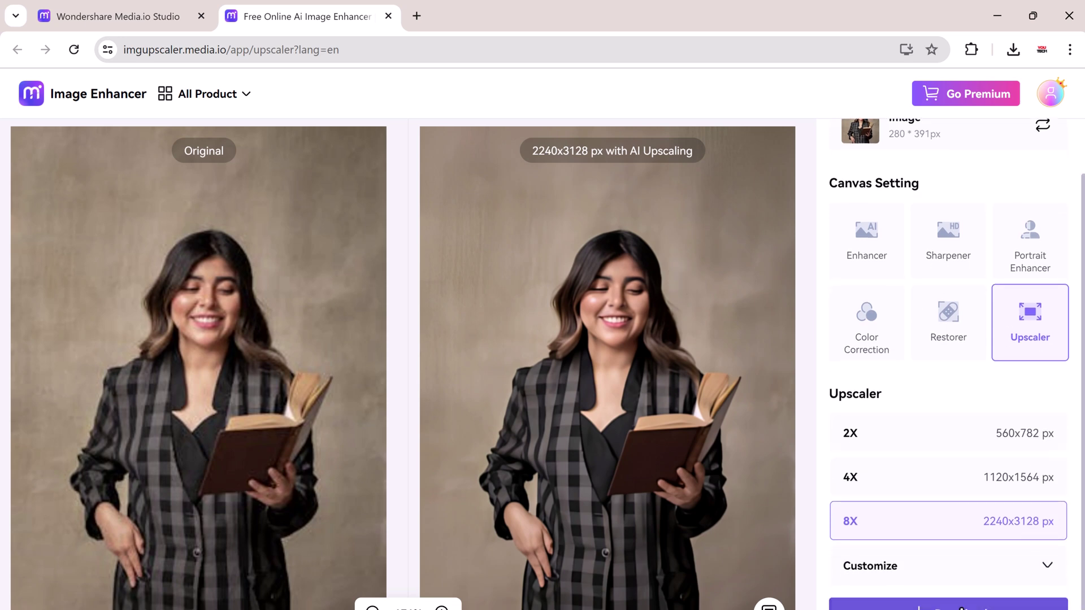
- Download the 2240x3128 px result without watermark as pexels-noemiji-20788571.jpg
click(961, 605)
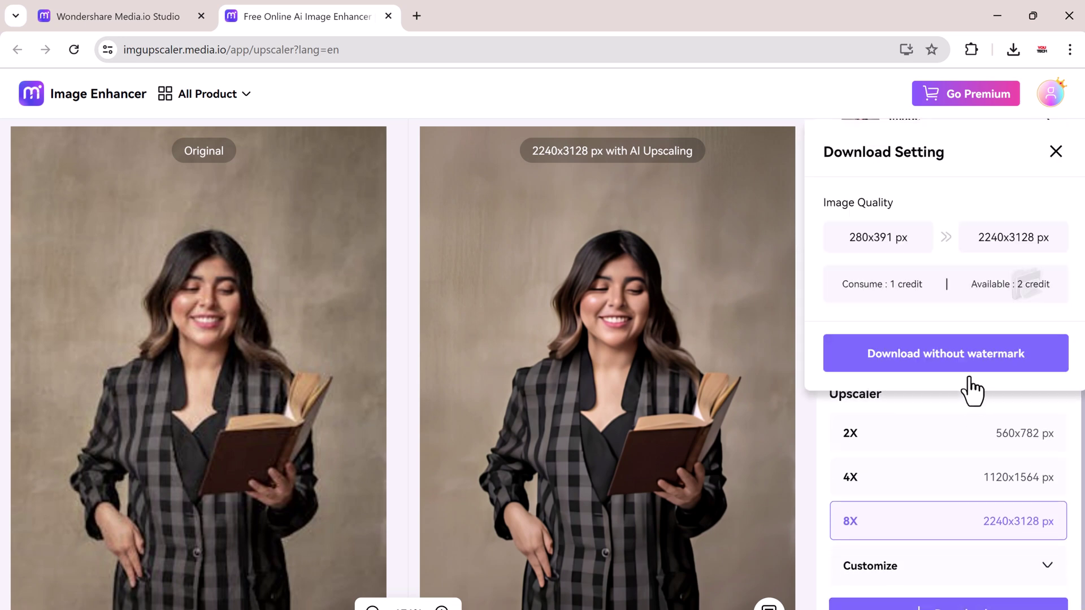
click(961, 356)
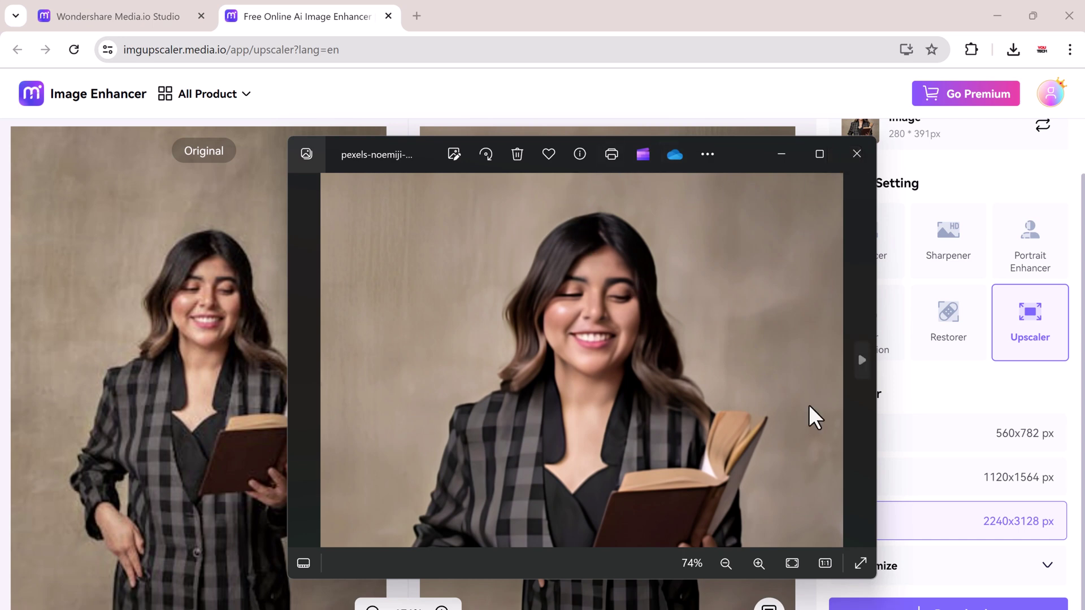
- Zoom in and out on the downloaded 2240x3128 px woman photo to confirm no watermark
scroll(752, 353, down, 2)
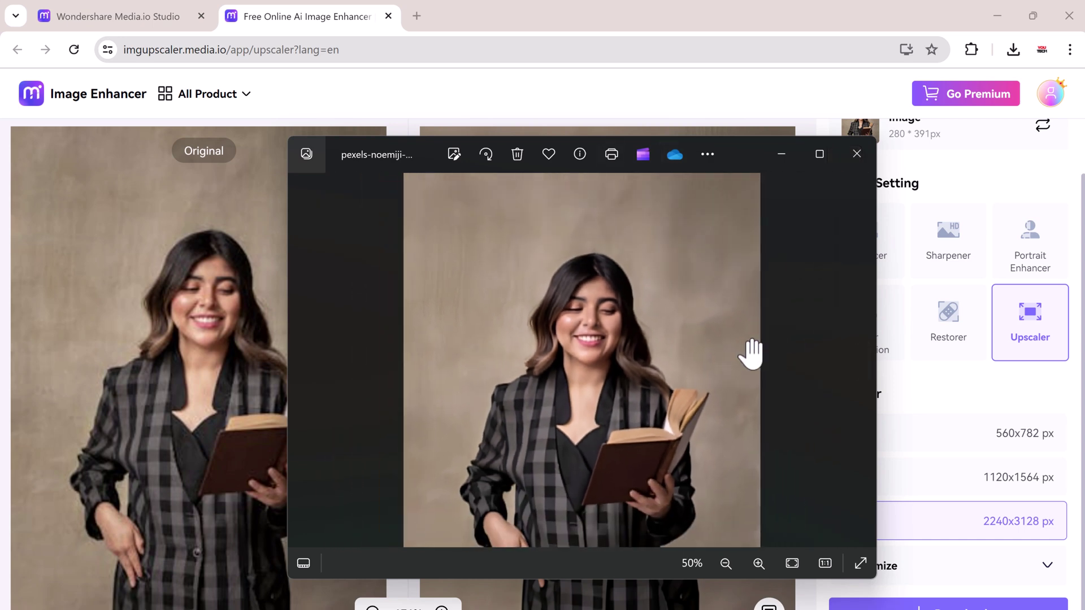
scroll(752, 353, up, 2)
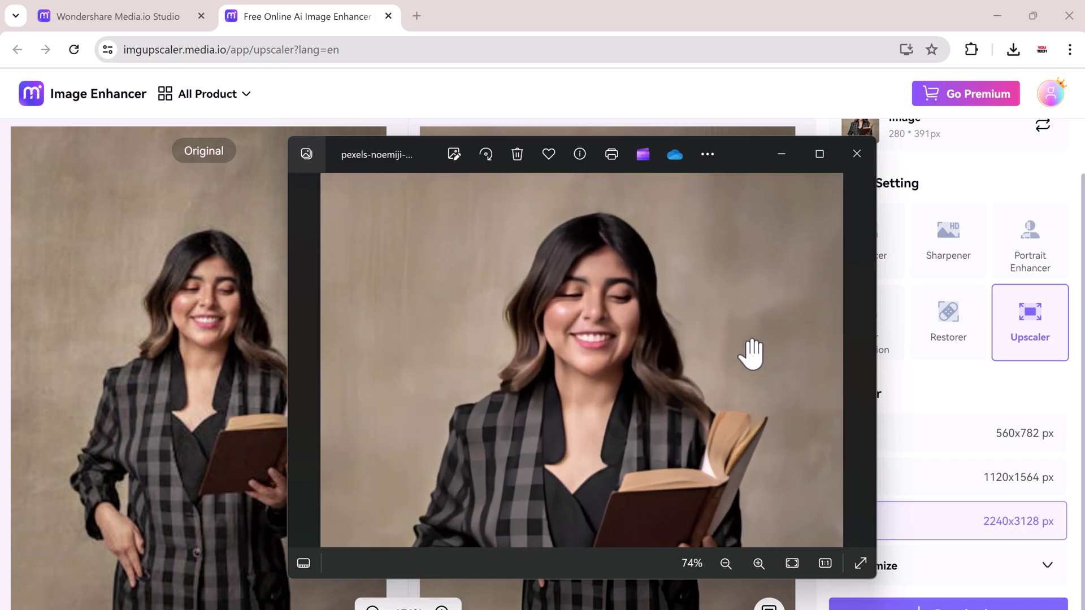
scroll(751, 353, down, 1)
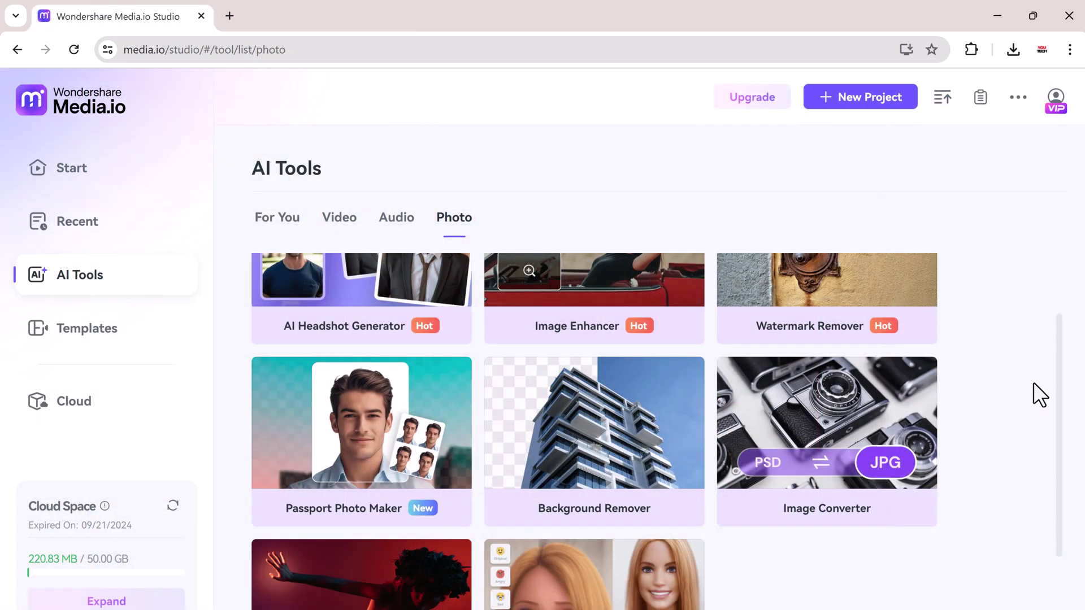
- Browse the Templates gallery, scrolling down and back up through its template grid
scroll(1039, 394, down, 2)
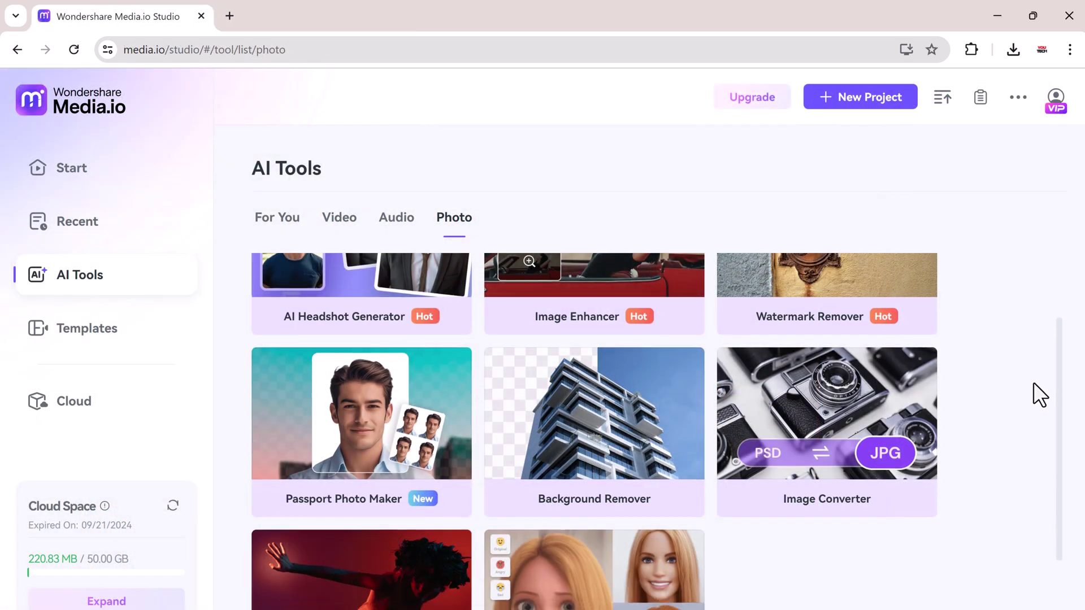
scroll(1033, 382, down, 1)
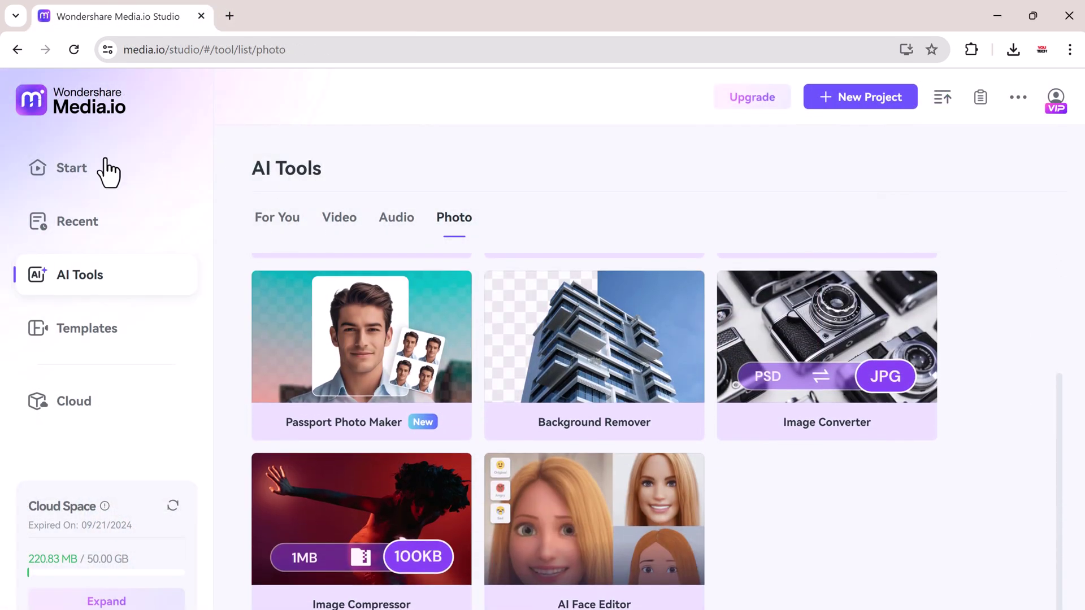
click(115, 336)
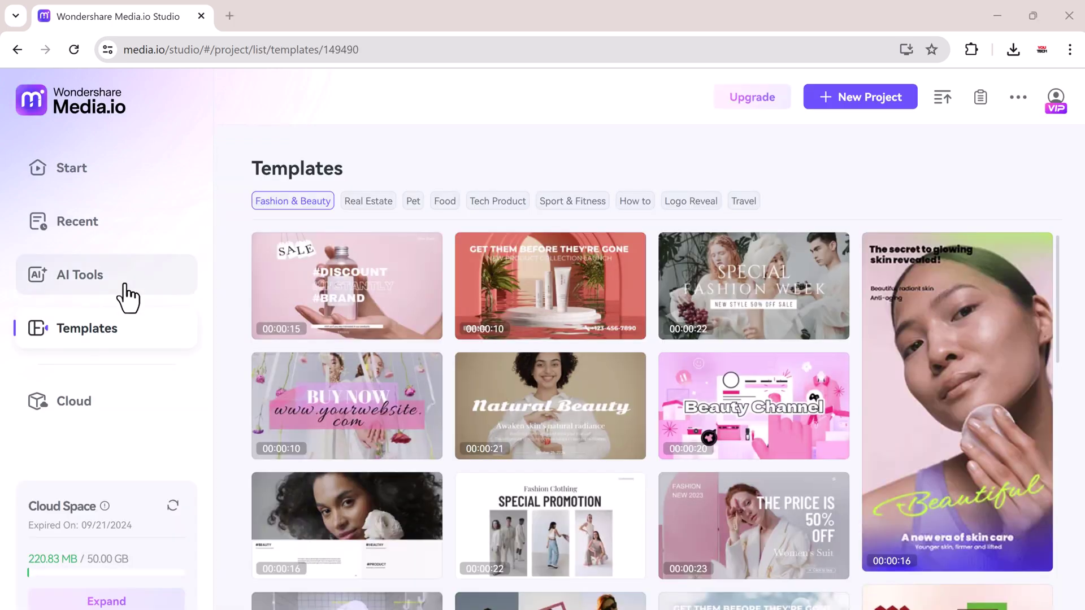
scroll(599, 376, down, 10)
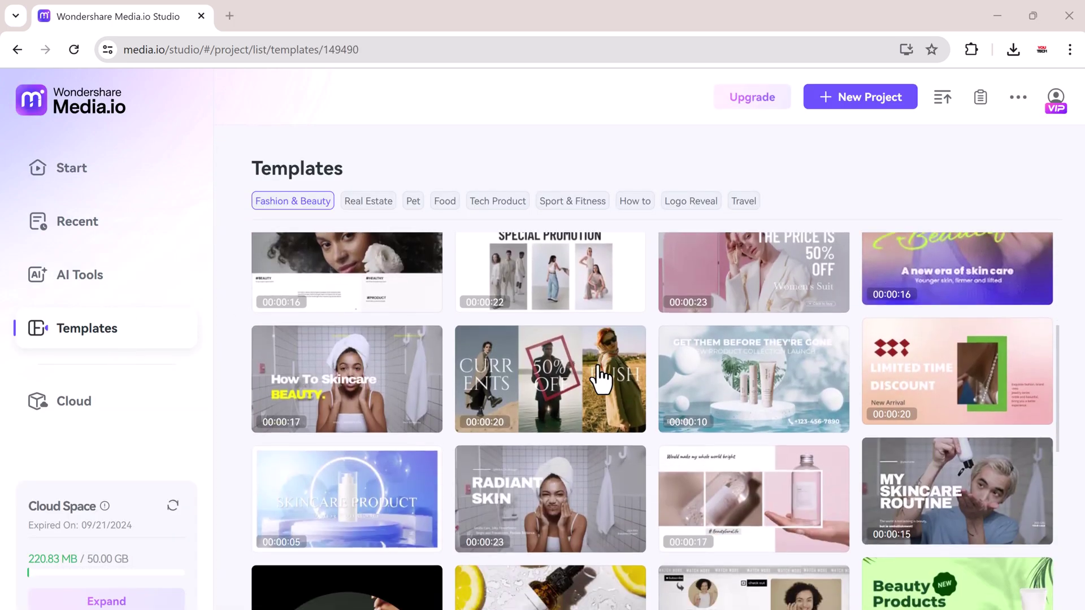
scroll(494, 317, up, 10)
- Return to AI Tools and scroll the For You cards, including Watermark Remover and Vocal Remover
key(alt+Left)
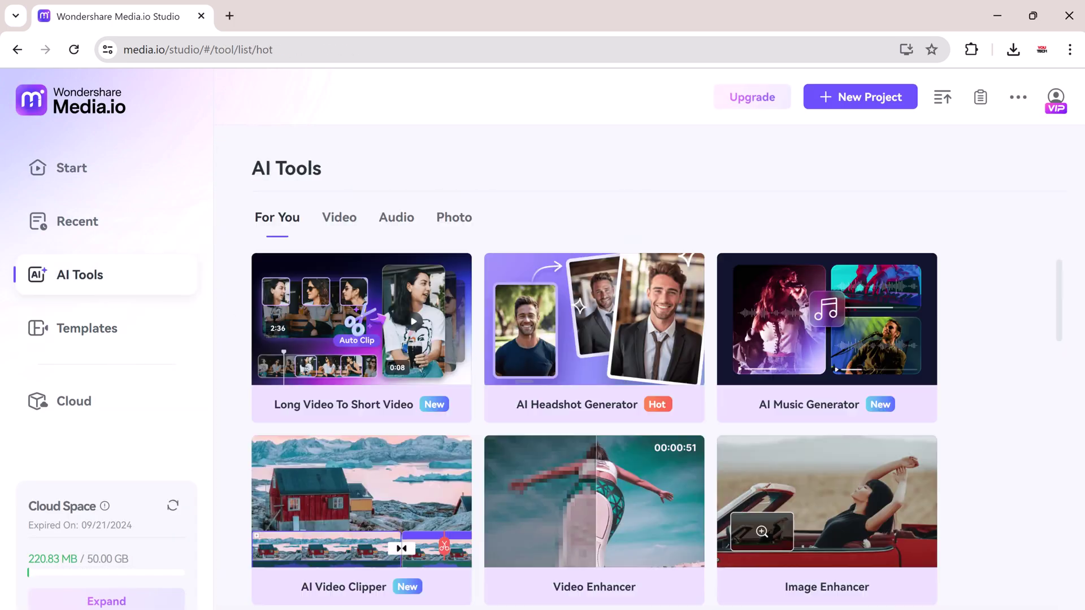
scroll(1021, 271, down, 6)
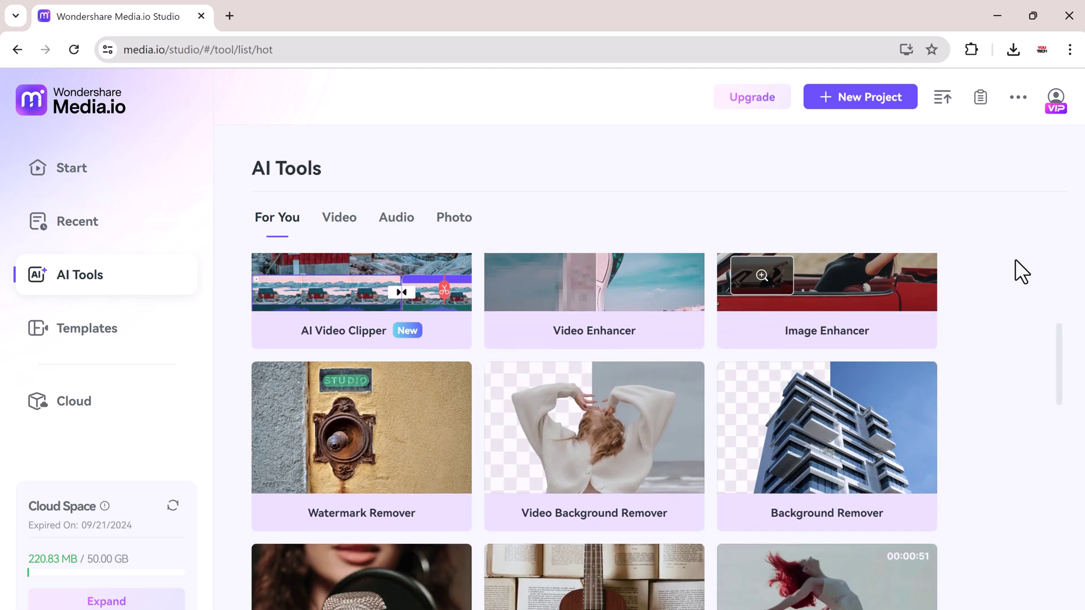
scroll(1015, 261, down, 6)
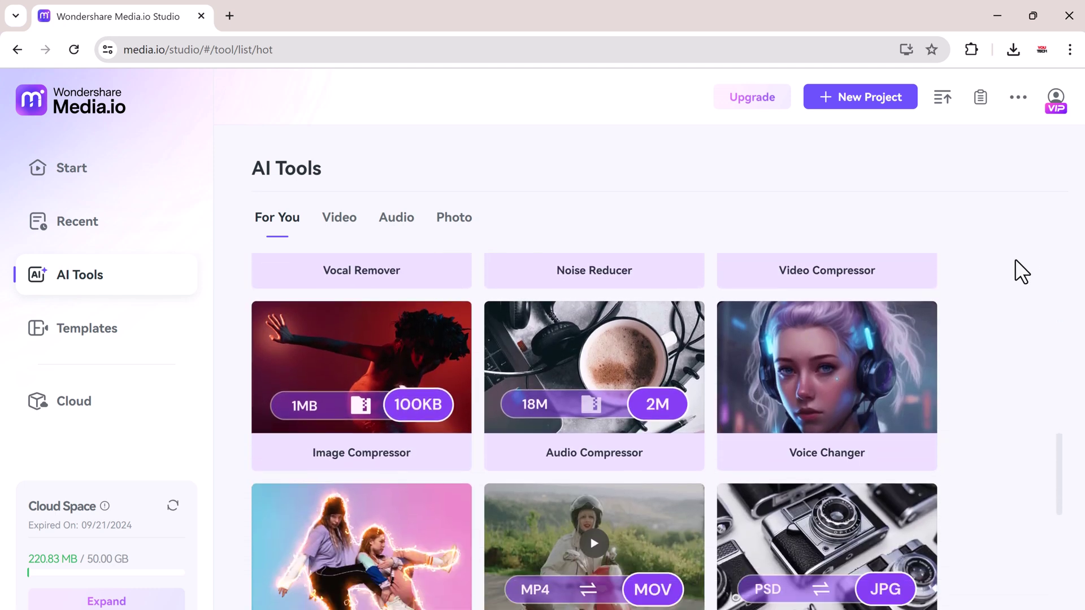
scroll(1016, 261, down, 3)
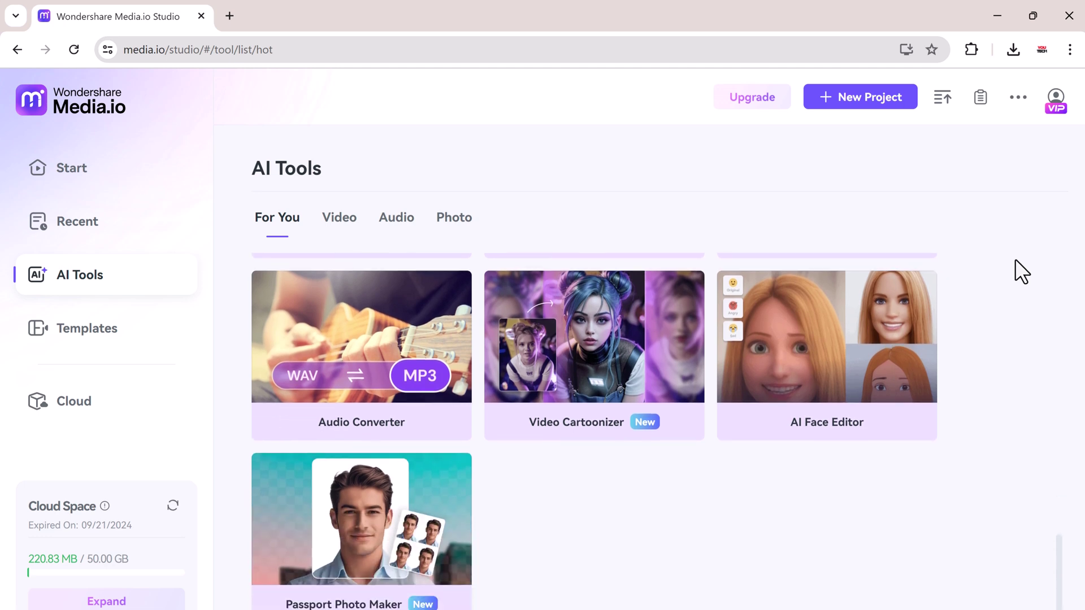
scroll(1022, 271, up, 4)
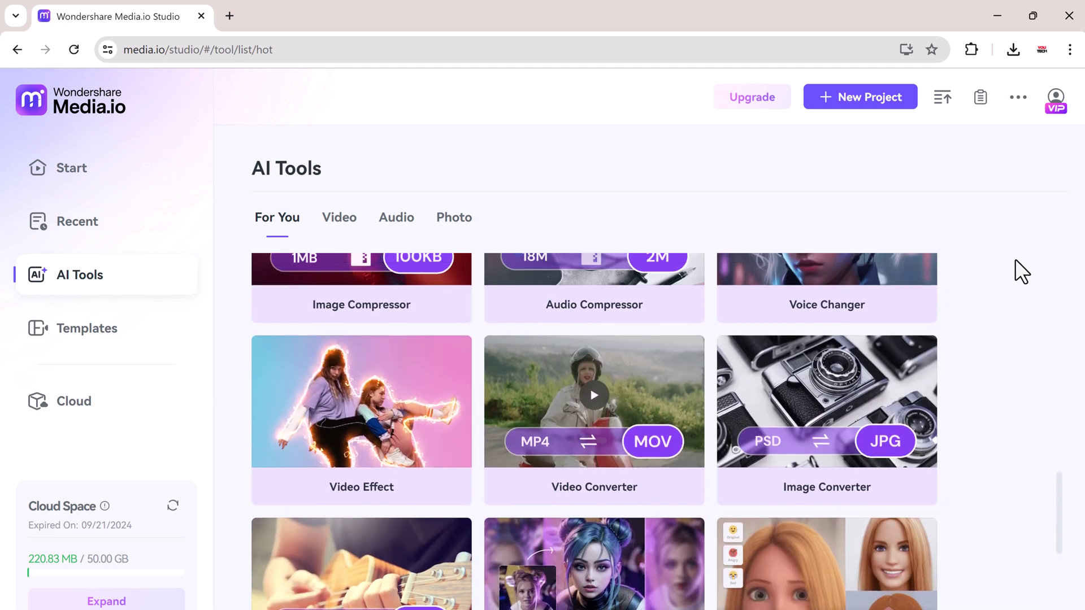
scroll(1016, 261, up, 5)
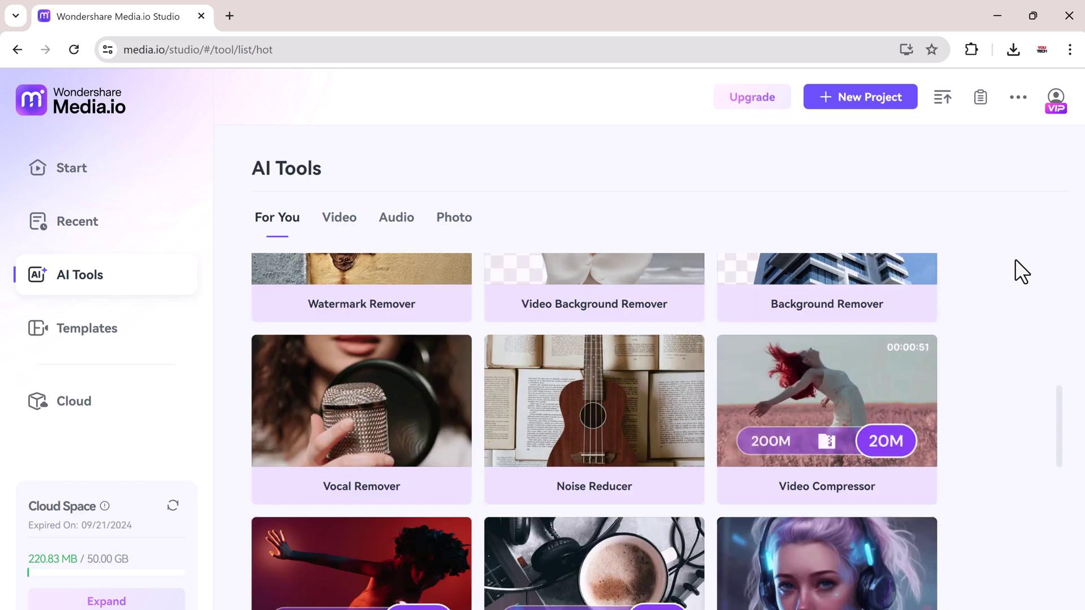